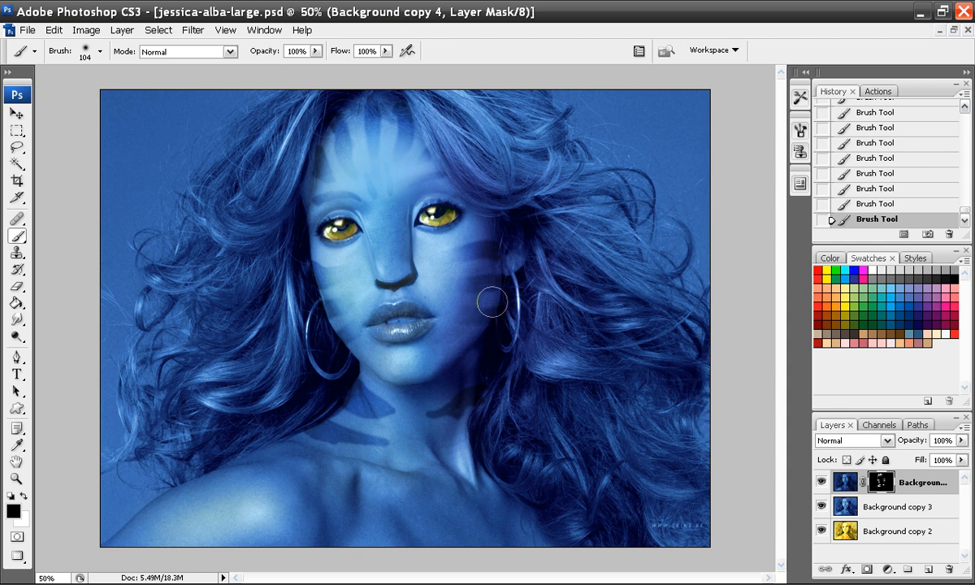
- Set the spacing of the soft round brush tip to 126% so that it paints separate dots
key(ctrl+plus)
key(ctrl+plus)
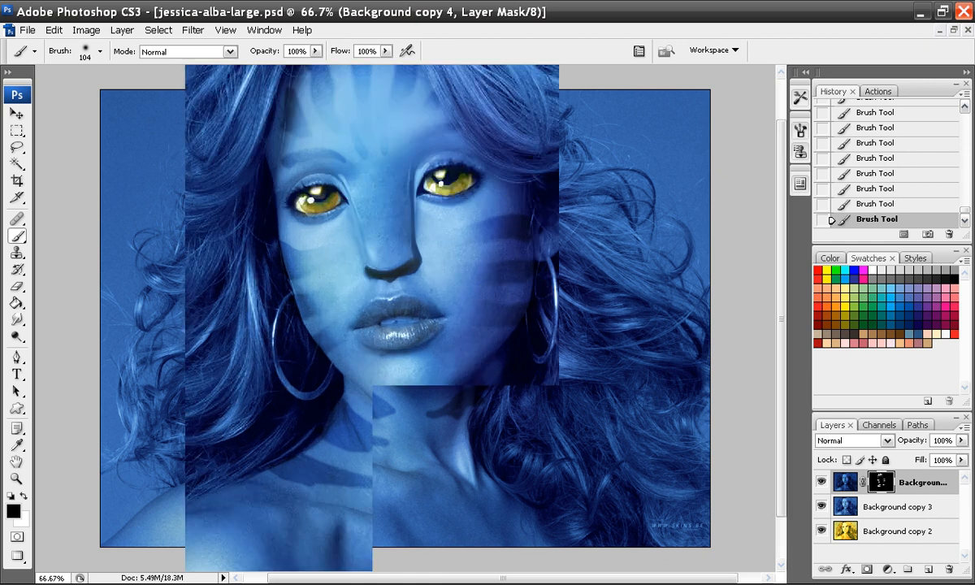
scroll(475, 246, up, 5)
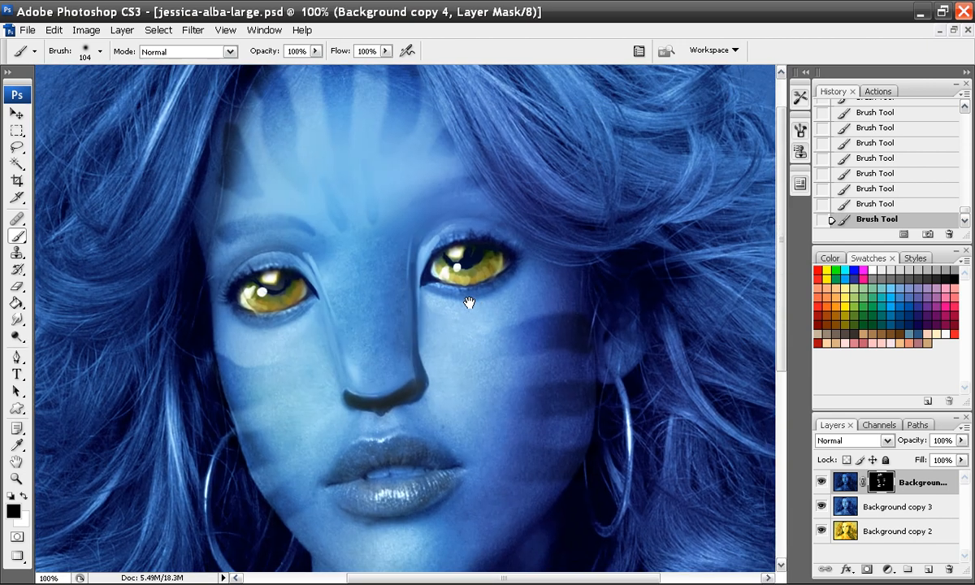
drag(469, 302, 471, 275)
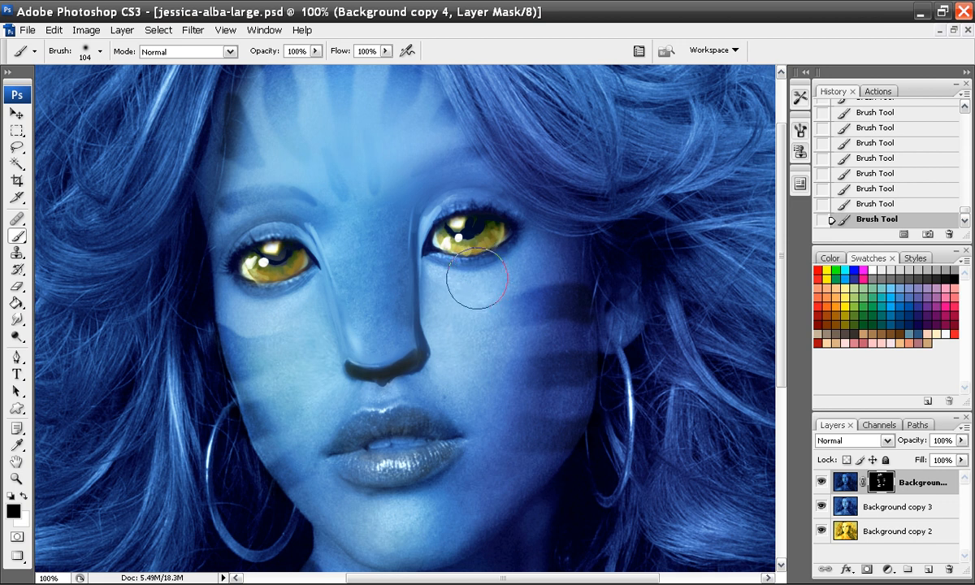
scroll(483, 276, up, 3)
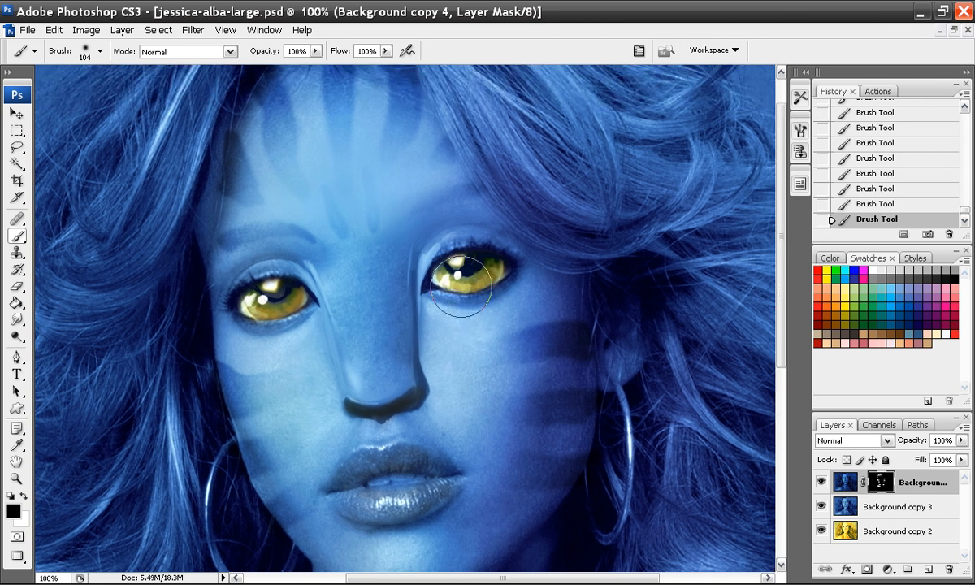
click(800, 130)
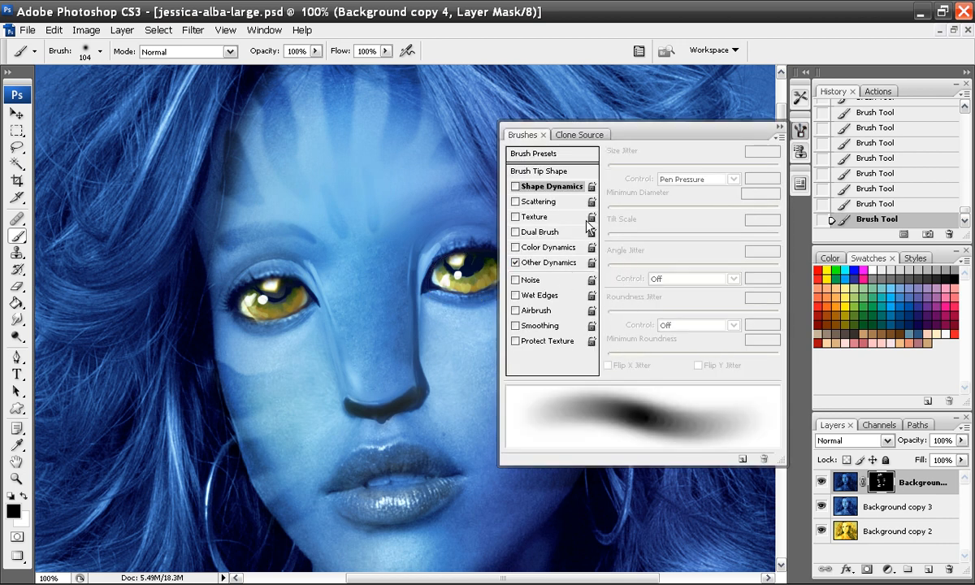
click(532, 171)
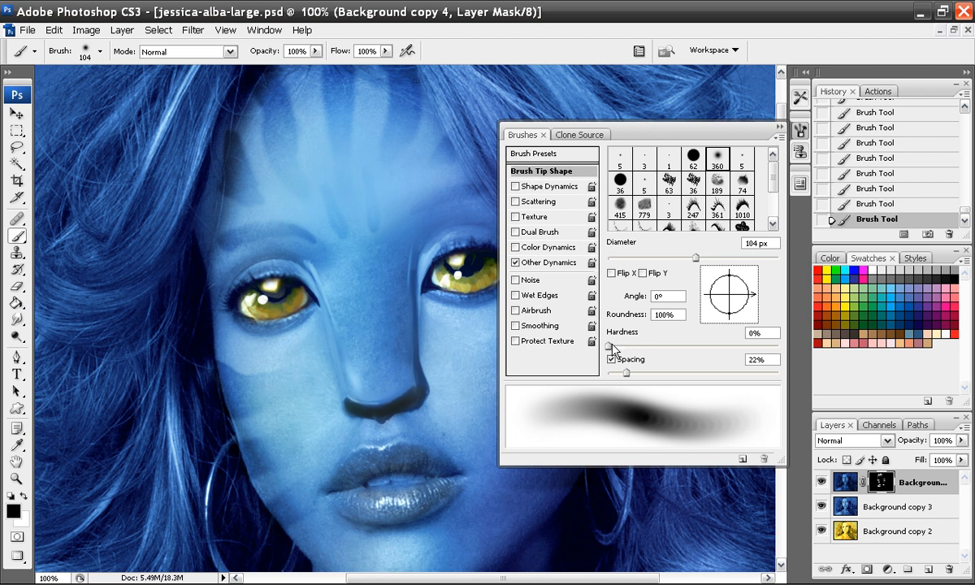
mouse_move(627, 373)
mouse_down()
mouse_move(750, 373)
mouse_move(702, 376)
mouse_move(709, 371)
mouse_up()
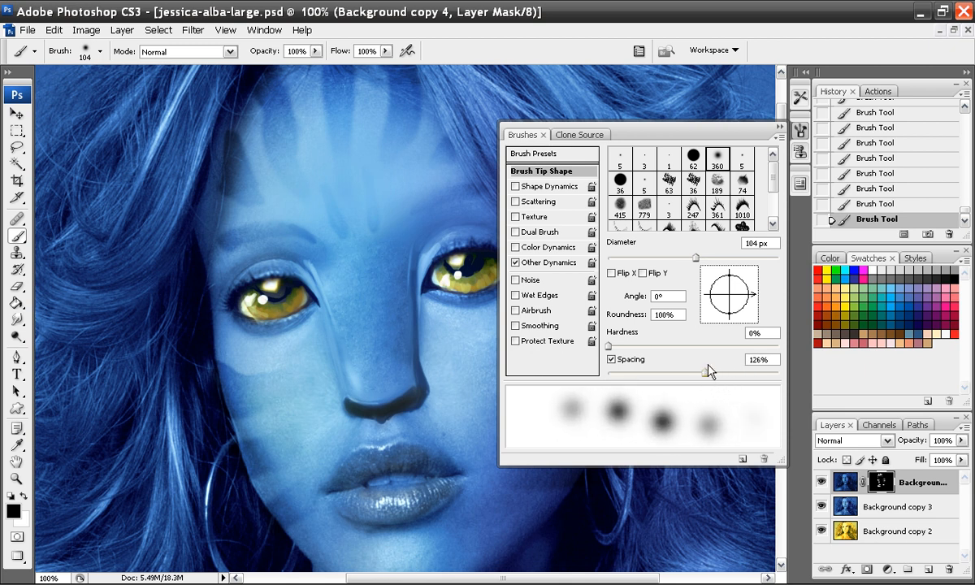
- Enable Shape Dynamics for the brush with a 48% minimum diameter, and disable Other Dynamics
click(541, 186)
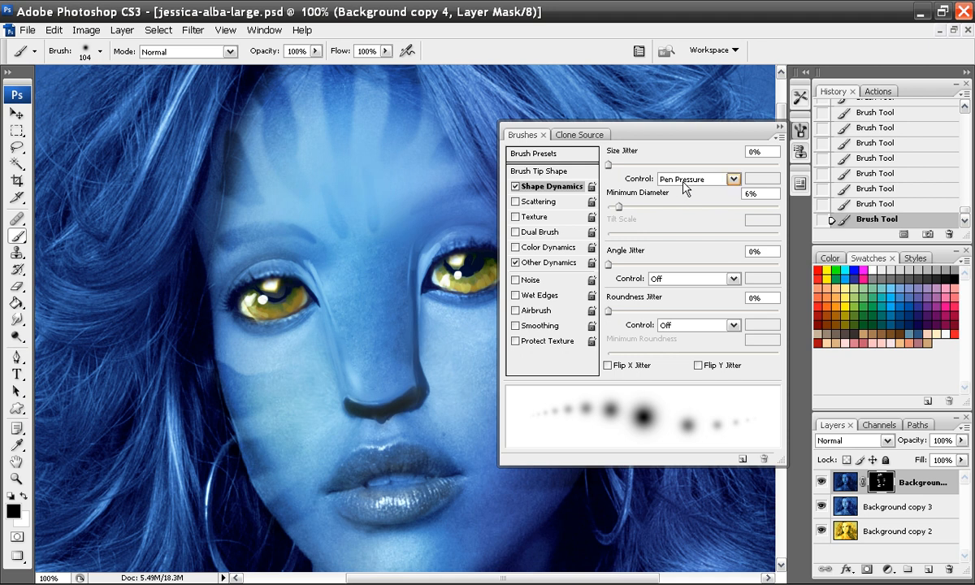
click(539, 264)
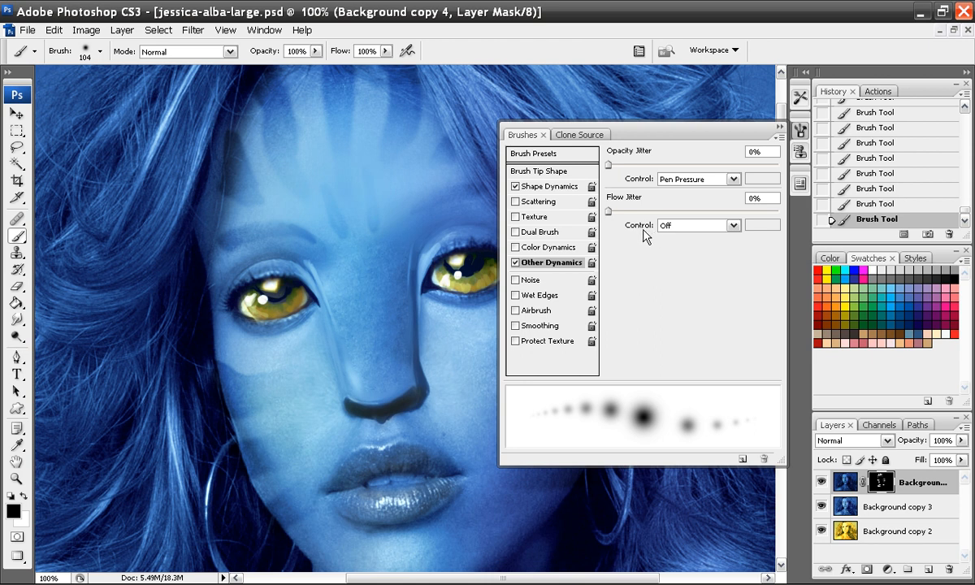
click(527, 186)
drag(621, 208, 689, 211)
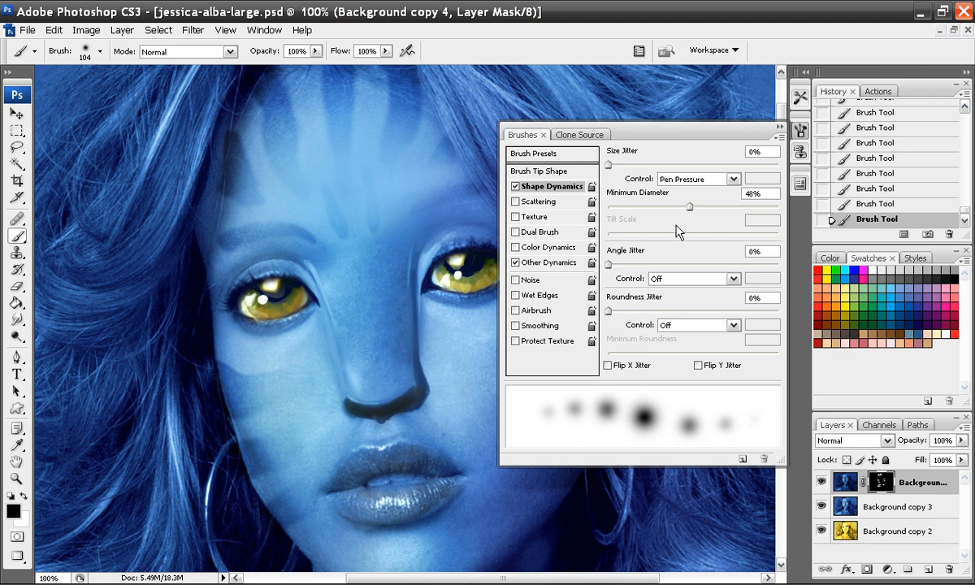
click(538, 261)
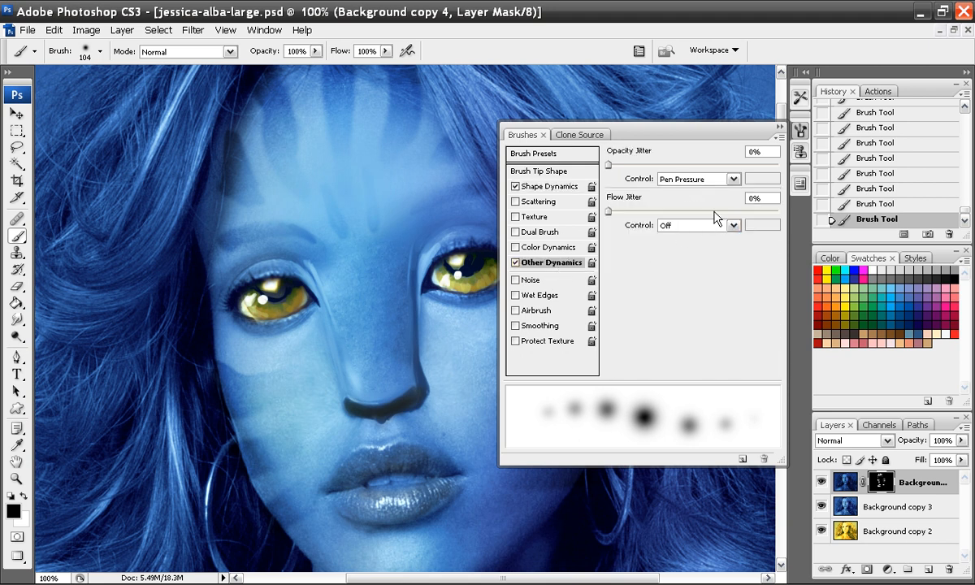
click(515, 264)
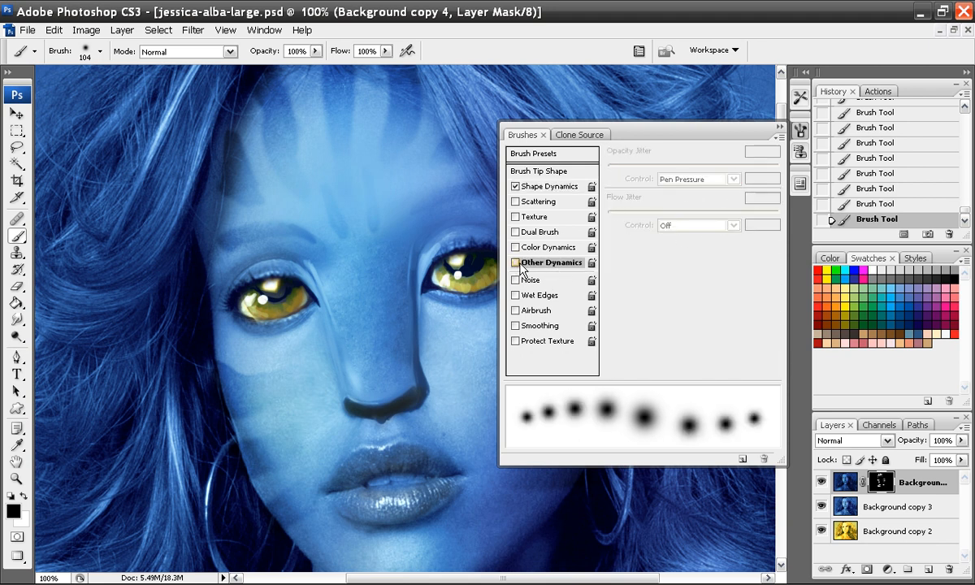
click(776, 128)
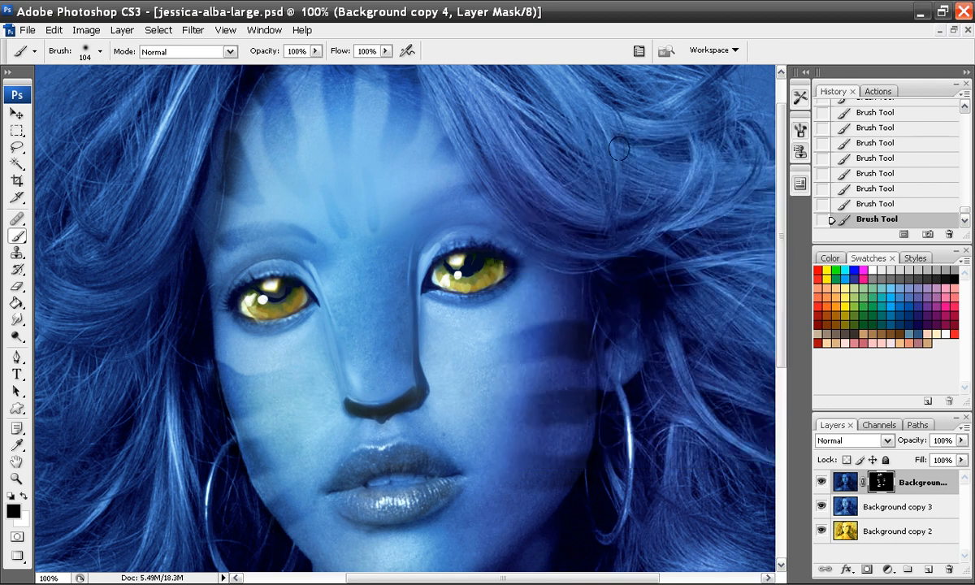
- Reduce the brush's master diameter to 12 px
right_click(375, 194)
click(430, 222)
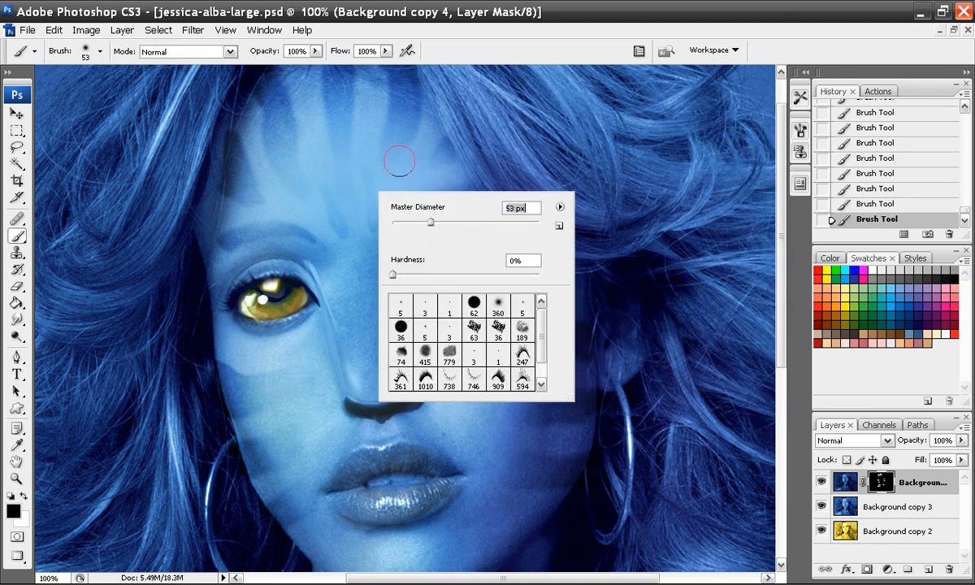
click(398, 222)
click(275, 350)
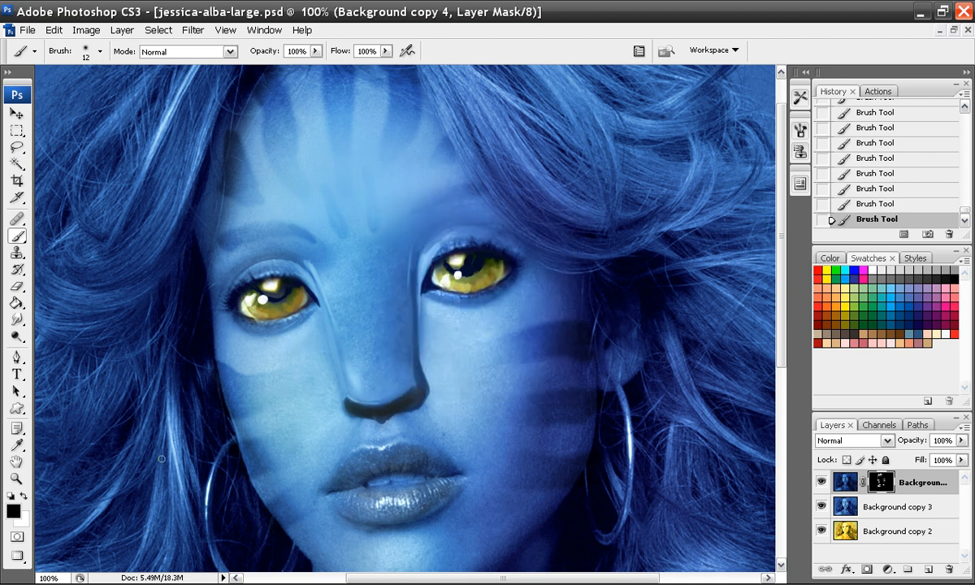
- Merge the masked top layer down into Background copy 3 and add a new empty layer above it
click(965, 425)
click(805, 345)
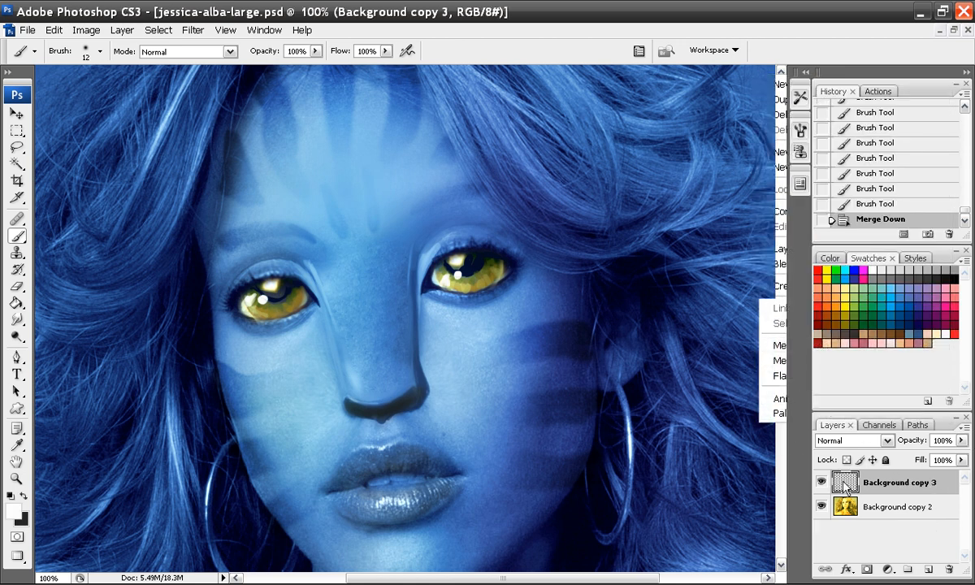
click(927, 568)
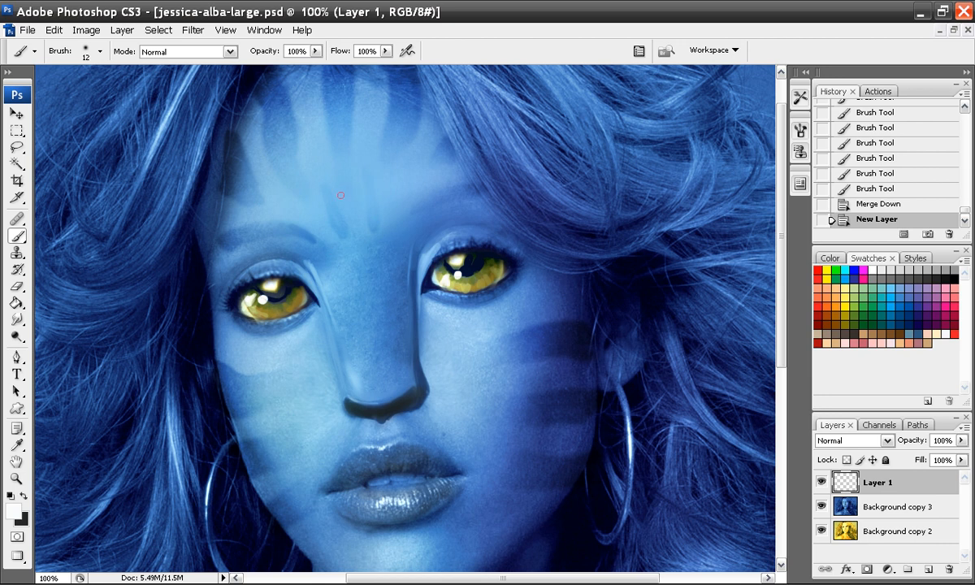
- Set the foreground color to the very pale blue f4f9fe
click(18, 512)
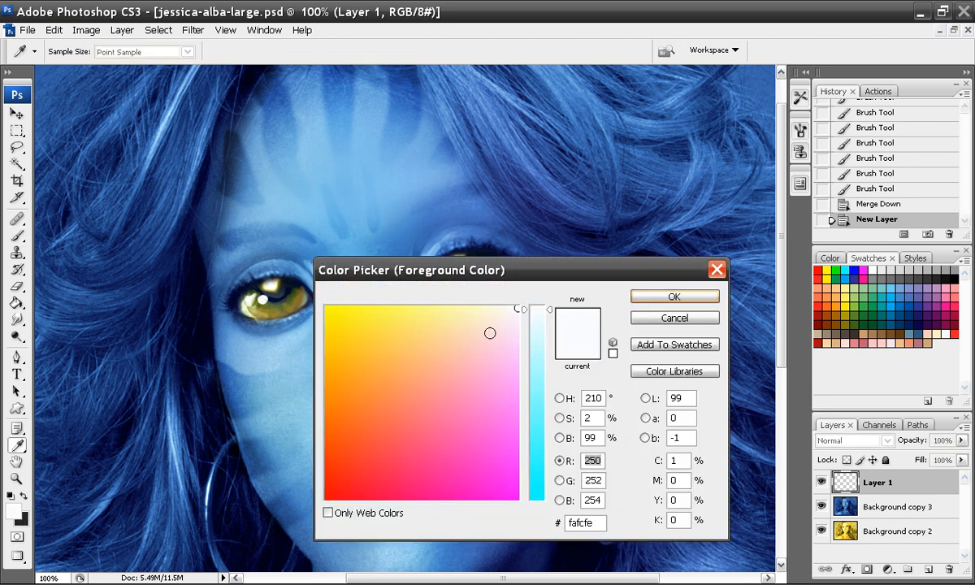
click(560, 398)
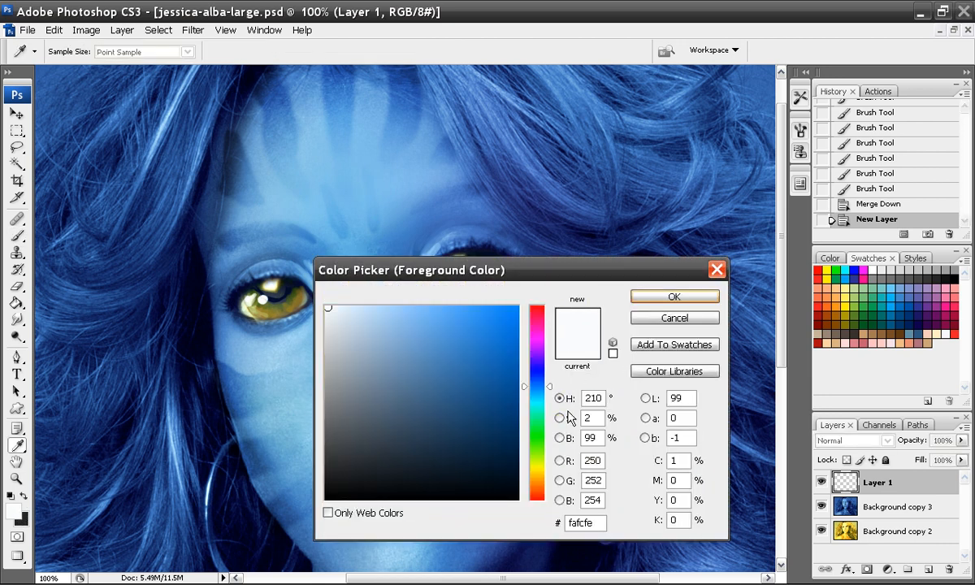
drag(337, 310, 332, 306)
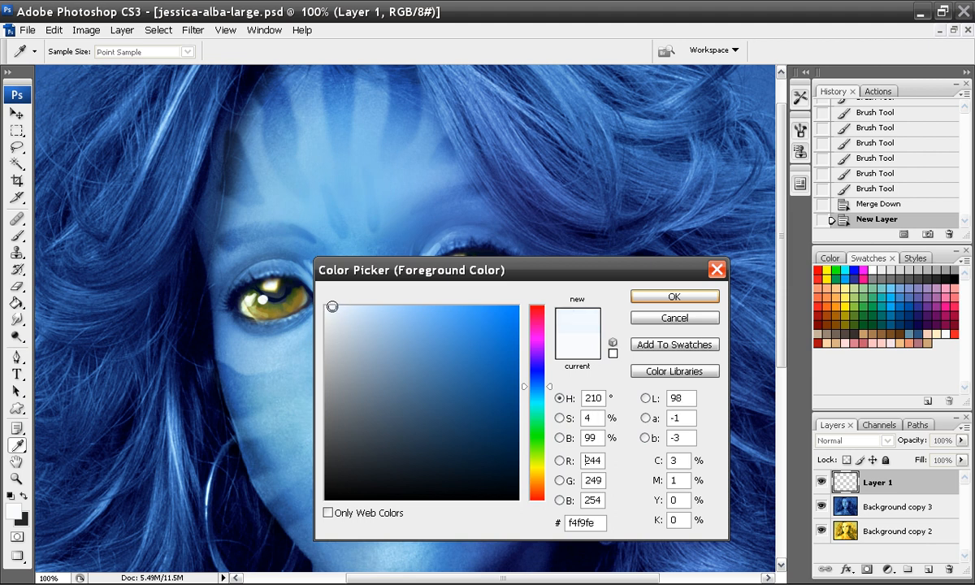
click(674, 296)
- Try a dotted stroke from the inner brow down along the nose bridge, and undo it
key(ctrl+plus)
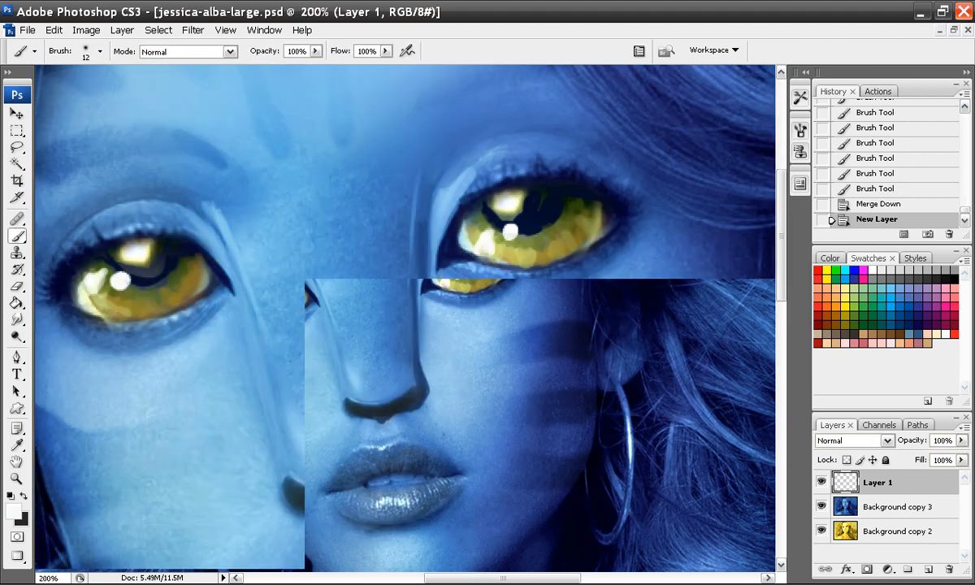
drag(416, 230, 393, 387)
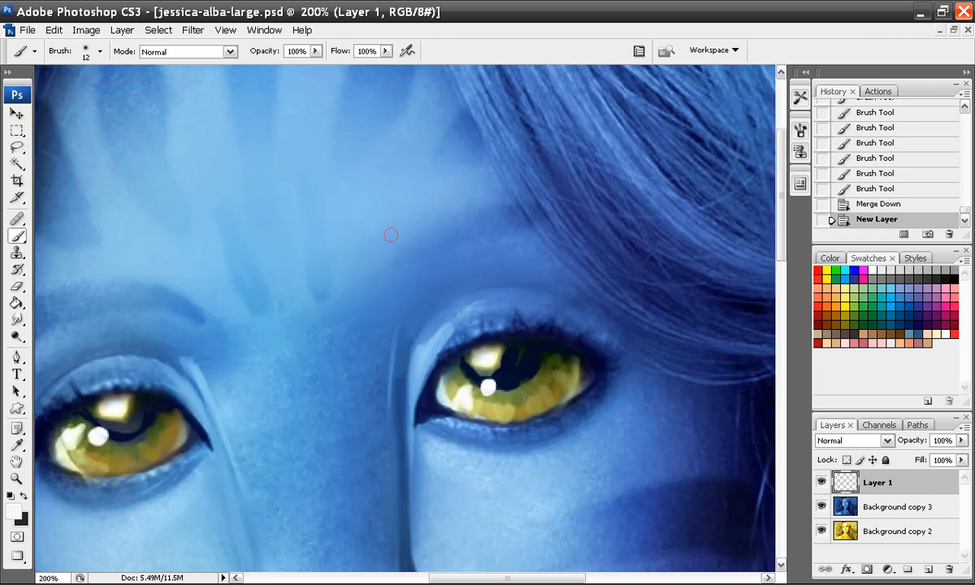
mouse_move(390, 225)
mouse_down()
mouse_move(348, 278)
mouse_move(328, 366)
mouse_up()
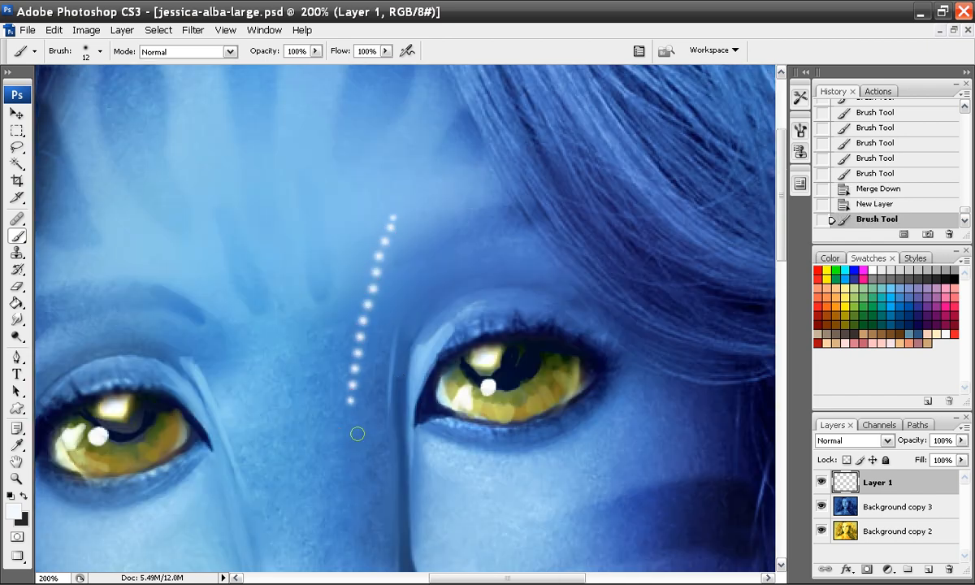
key(ctrl+z)
- Increase the brush tip spacing to 211%, trying out dotted strokes beside the nose bridge and undoing them
key(F5)
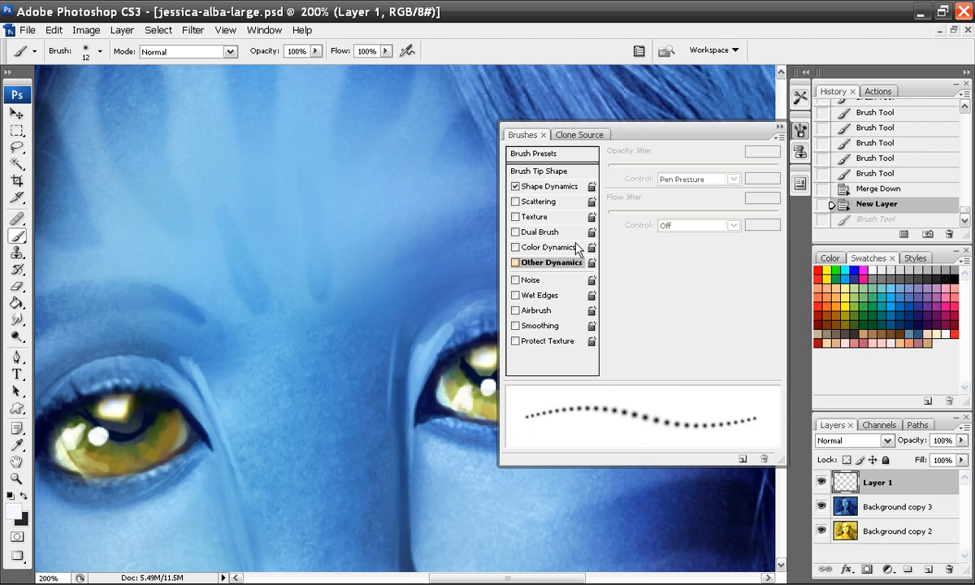
click(552, 172)
drag(701, 373, 727, 373)
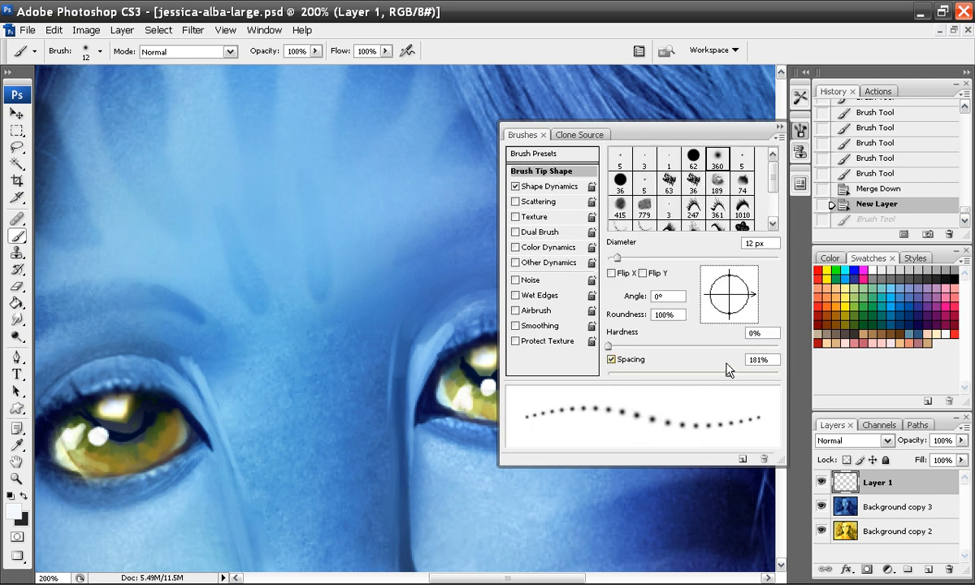
drag(349, 244, 342, 442)
key(ctrl+z)
drag(728, 374, 739, 378)
mouse_move(378, 210)
mouse_down()
mouse_move(359, 291)
mouse_move(359, 431)
mouse_up()
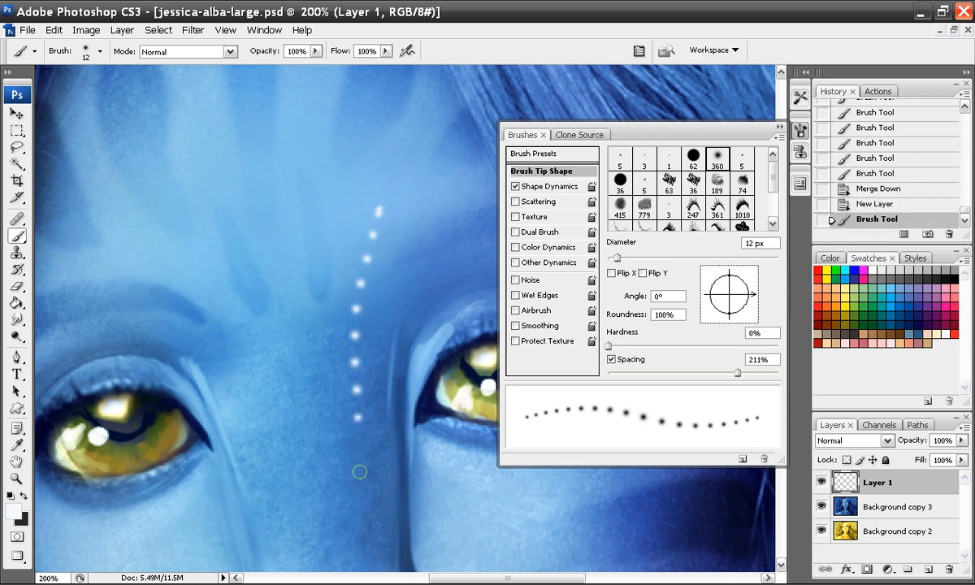
key(ctrl+z)
click(778, 127)
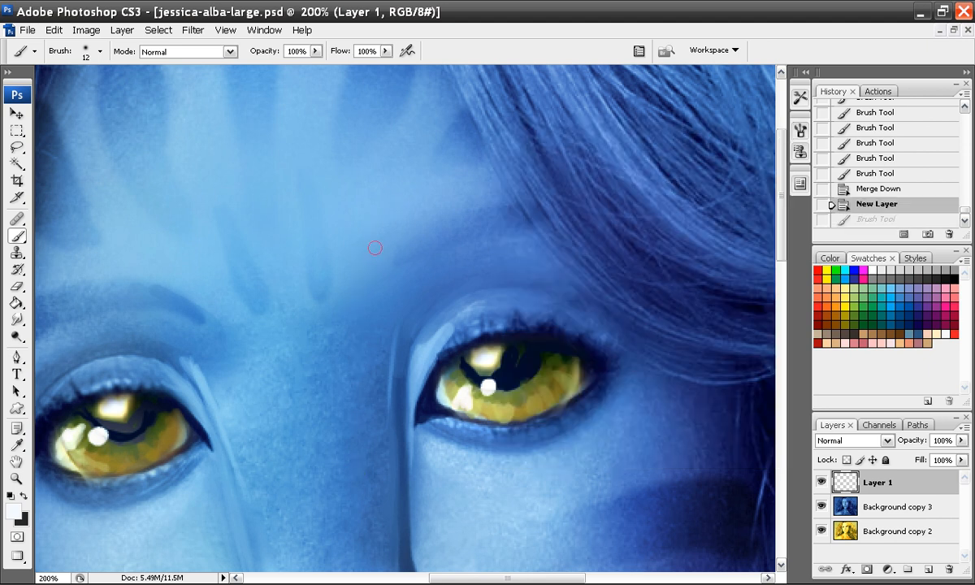
- Paint two dotted rows on each side of the face, curving from the brow toward the nose bridge
mouse_move(404, 183)
mouse_down()
mouse_move(353, 325)
mouse_move(354, 460)
mouse_up()
drag(390, 290, 370, 370)
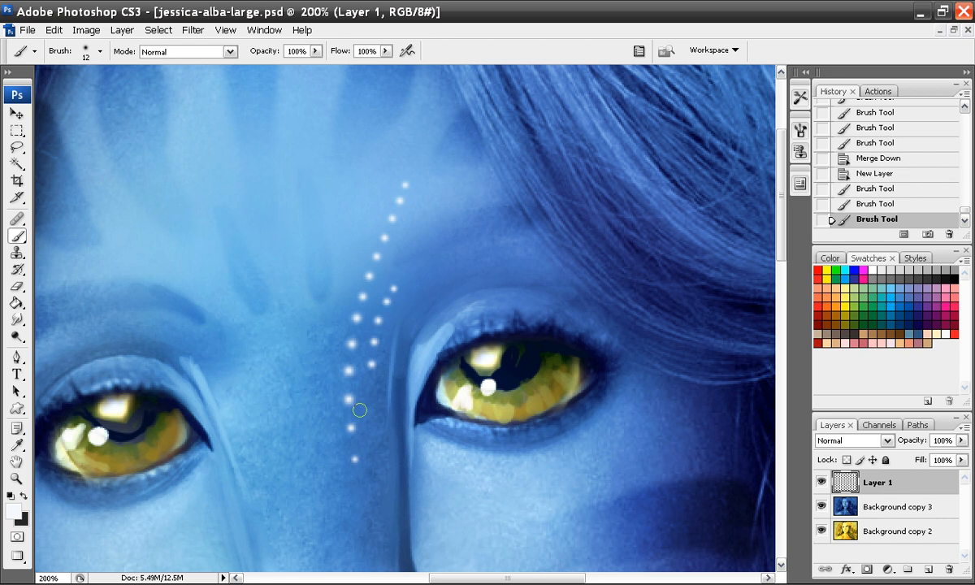
mouse_move(118, 265)
mouse_down()
mouse_move(197, 302)
mouse_move(246, 382)
mouse_up()
mouse_move(155, 309)
mouse_down()
mouse_move(193, 335)
mouse_move(260, 447)
mouse_up()
- Paint three short dotted rows down the bridge of the nose, continuing the brow rows
drag(341, 485, 292, 279)
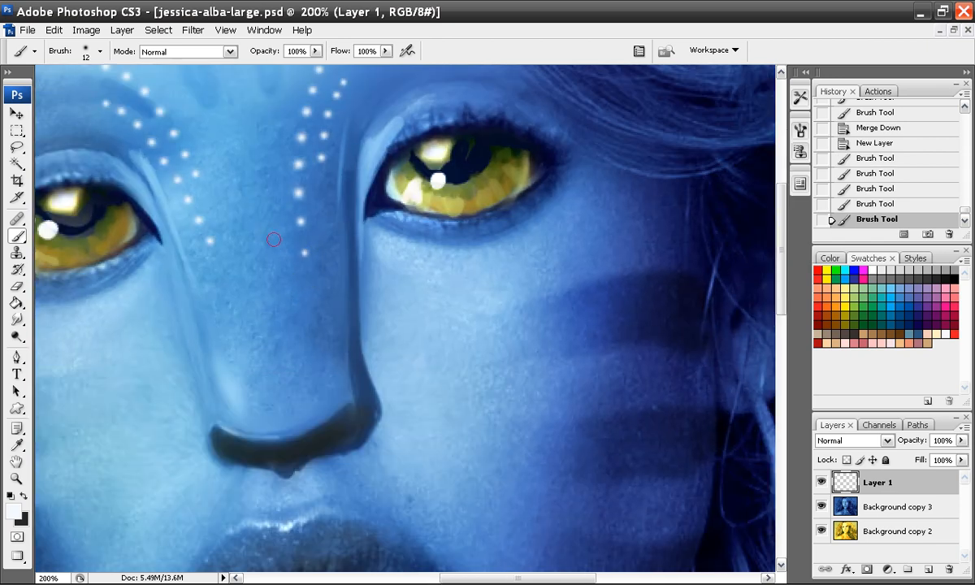
mouse_move(258, 224)
mouse_down()
mouse_move(270, 300)
mouse_move(274, 327)
mouse_up()
drag(321, 232, 321, 294)
drag(209, 253, 236, 306)
- Paint dotted rows on both sides of the forehead, following its stripes and converging toward the nose bridge
drag(287, 138, 316, 279)
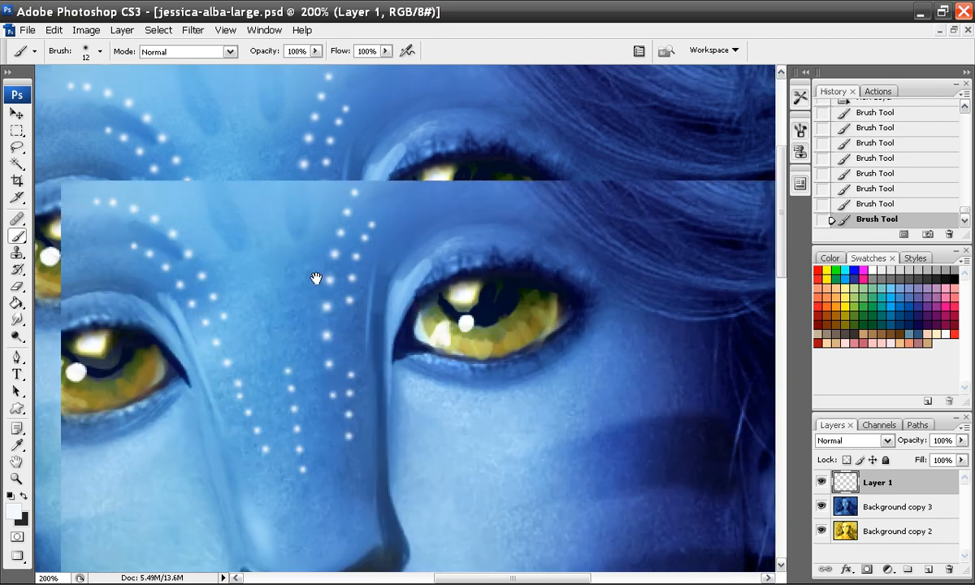
drag(318, 128, 341, 253)
mouse_move(402, 137)
mouse_down()
mouse_move(335, 228)
mouse_move(337, 317)
mouse_up()
mouse_move(375, 114)
mouse_down()
mouse_move(325, 171)
mouse_move(309, 248)
mouse_up()
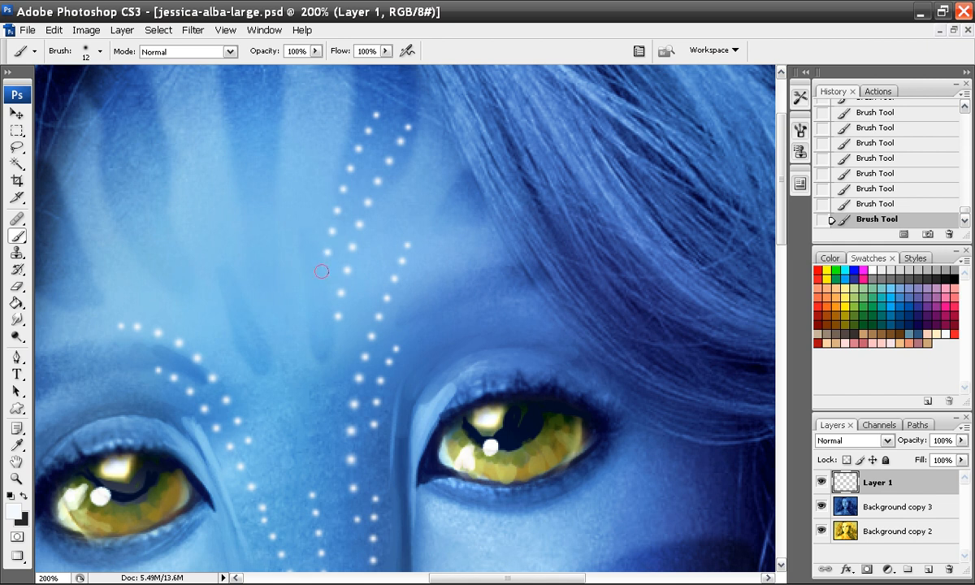
mouse_move(333, 111)
mouse_down()
mouse_move(294, 174)
mouse_move(304, 278)
mouse_up()
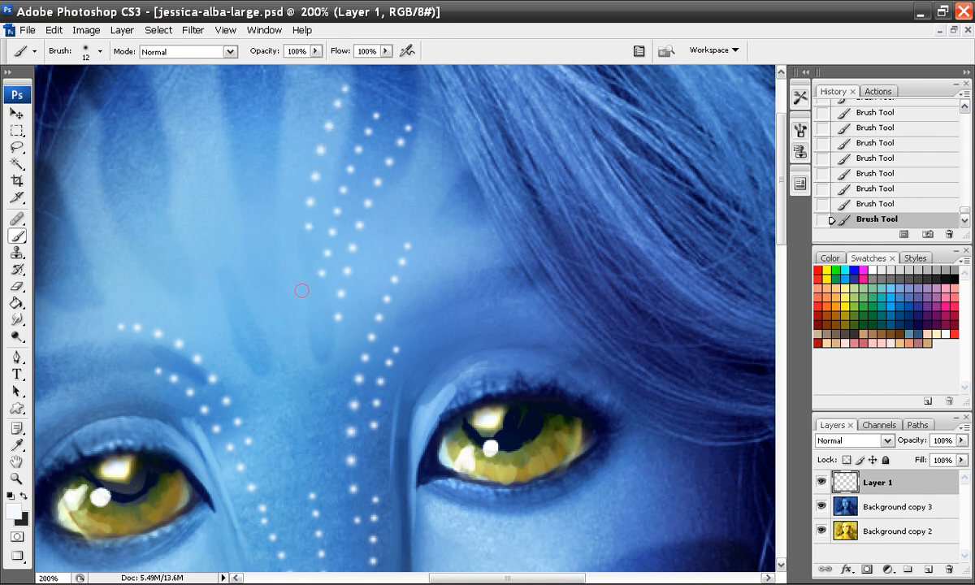
drag(82, 246, 215, 329)
drag(90, 187, 204, 275)
mouse_move(127, 137)
mouse_down()
mouse_move(181, 185)
mouse_move(218, 241)
mouse_up()
drag(178, 93, 212, 152)
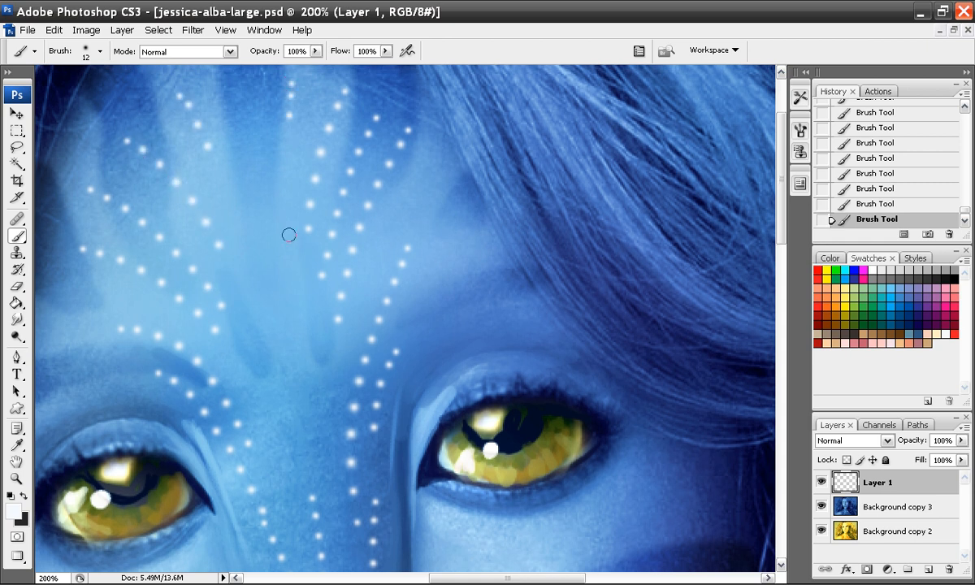
- Place scattered single dots above the eyebrows, beside the dotted brow rows
drag(339, 293, 315, 211)
click(414, 254)
click(429, 183)
click(441, 169)
click(466, 204)
drag(207, 247, 355, 221)
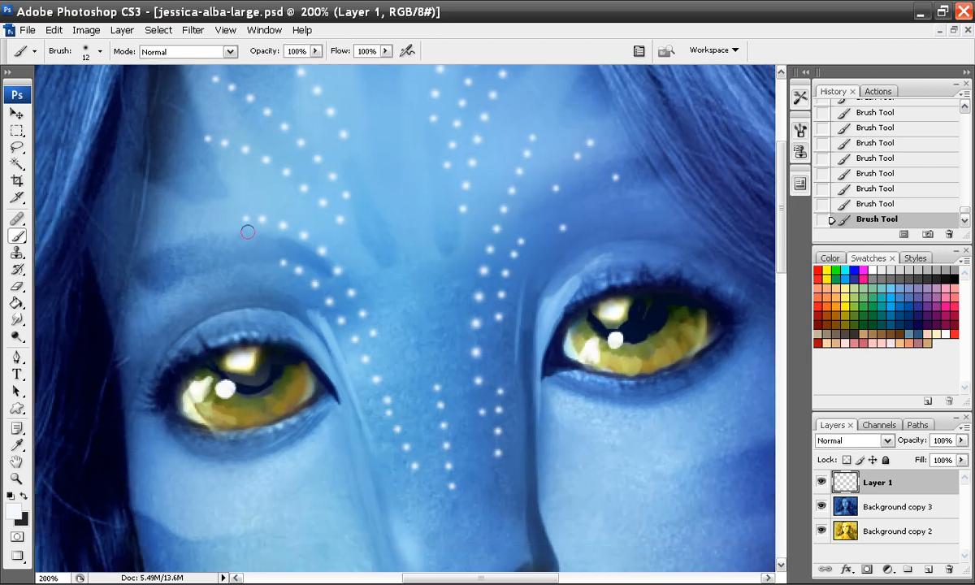
- Place a curved cluster of small dots beneath the eye on the shaded side of the face
drag(488, 339, 422, 250)
drag(477, 316, 449, 281)
click(521, 304)
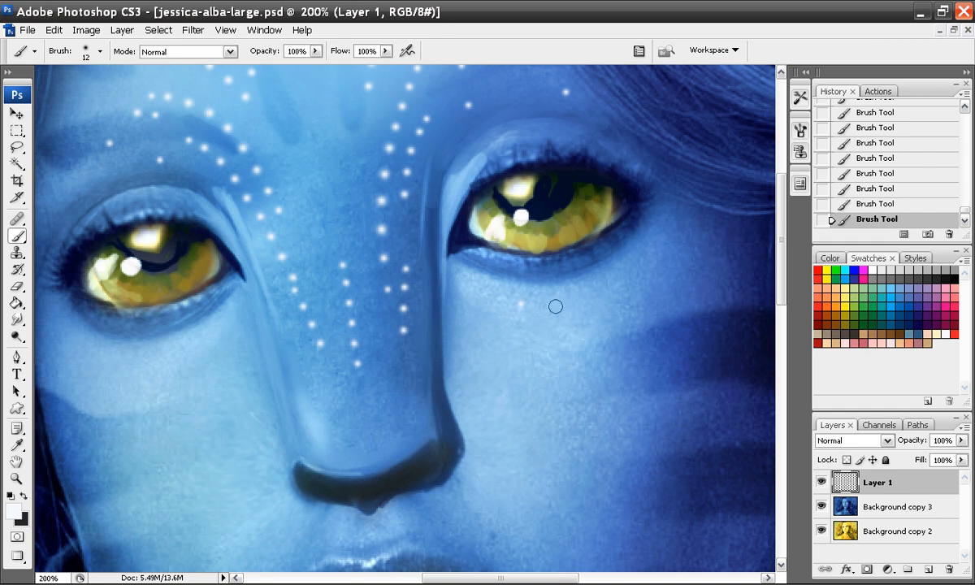
click(637, 260)
click(626, 273)
click(606, 283)
click(582, 293)
click(645, 293)
click(630, 303)
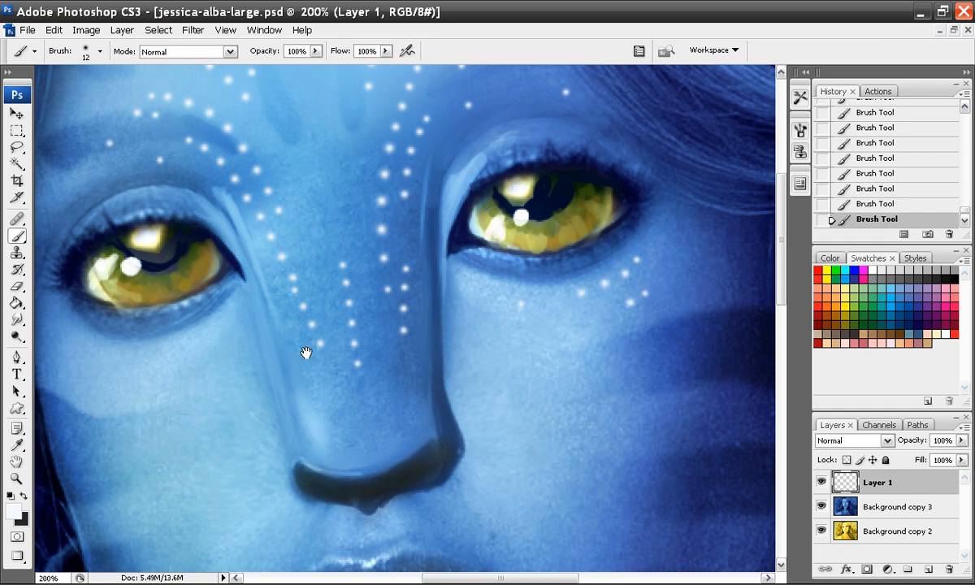
- Place a short row of dots beneath the eye on the lit side and a few spread dots on the chin
drag(178, 336, 264, 311)
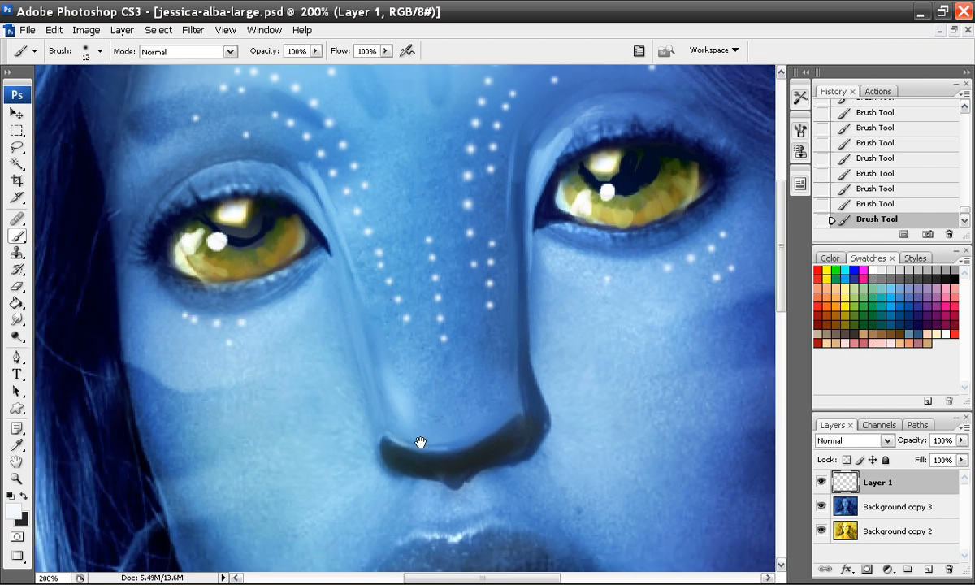
drag(363, 414, 363, 187)
drag(442, 399, 426, 311)
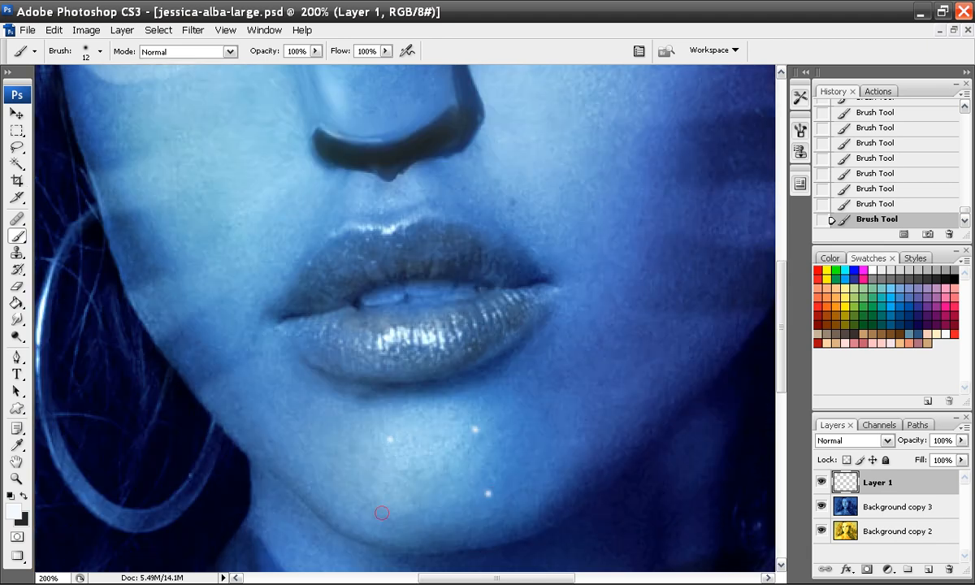
- Try a curved row of single dots across the shaded cheek, rising from beside the nose toward the ear
mouse_move(538, 310)
mouse_down()
mouse_move(459, 418)
mouse_move(505, 401)
mouse_up()
drag(544, 257, 541, 348)
click(466, 352)
click(484, 351)
click(508, 349)
click(533, 343)
click(560, 336)
click(585, 326)
click(607, 313)
- Try two roughly parallel dotted rows across the lit cheek, between the mouth corner and the outer face
click(259, 368)
click(241, 368)
click(218, 367)
click(192, 366)
click(167, 361)
click(141, 356)
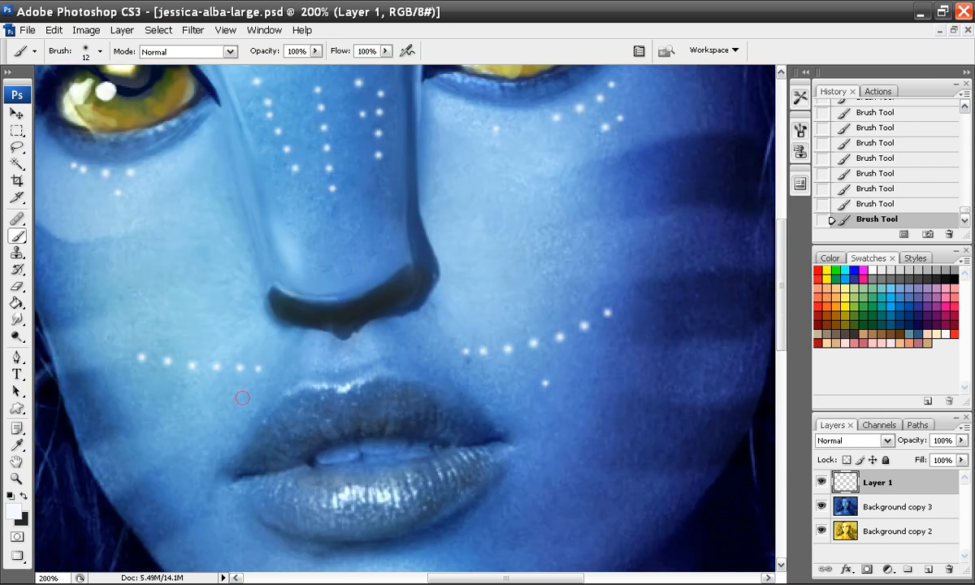
click(226, 400)
click(176, 404)
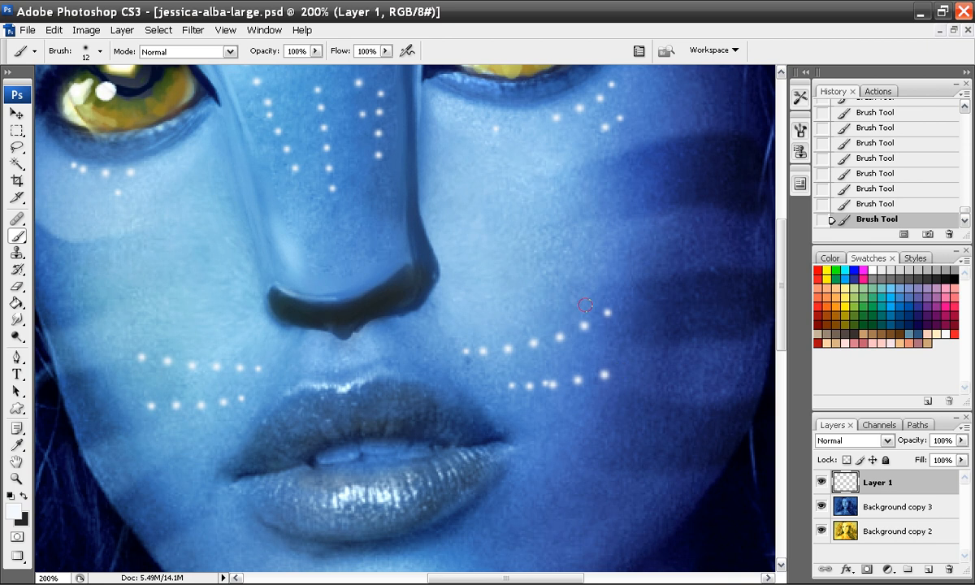
- Undo the latest dotted rows on the cheeks
key(ctrl+alt+z)
key(ctrl+alt+z)
key(ctrl+alt+z)
key(ctrl+alt+z)
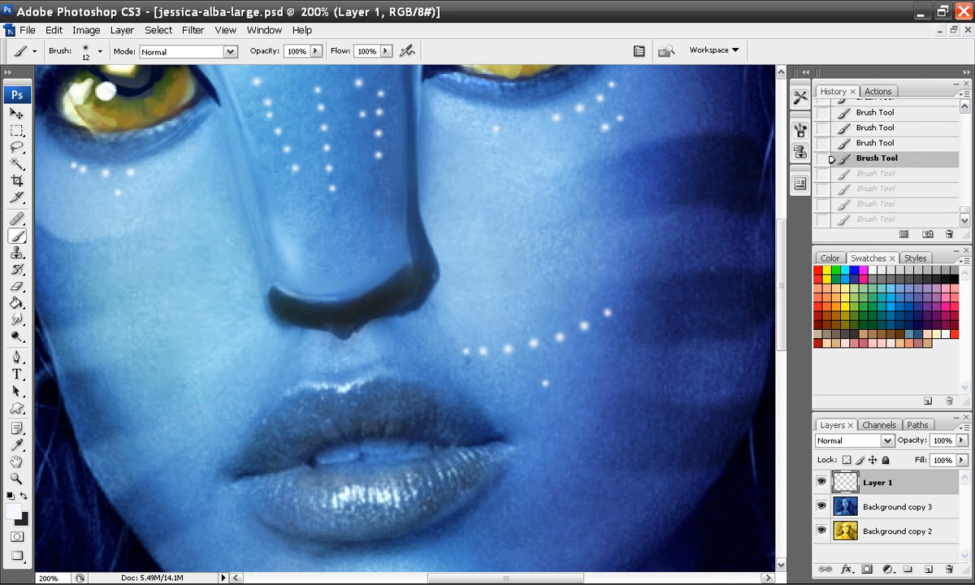
- Paint dotted rows along the stripes on both sides of the neck, adding a few single dots beside them
key(alt+space)
drag(356, 147, 433, 318)
mouse_move(412, 199)
mouse_down()
mouse_move(396, 326)
mouse_move(355, 363)
mouse_up()
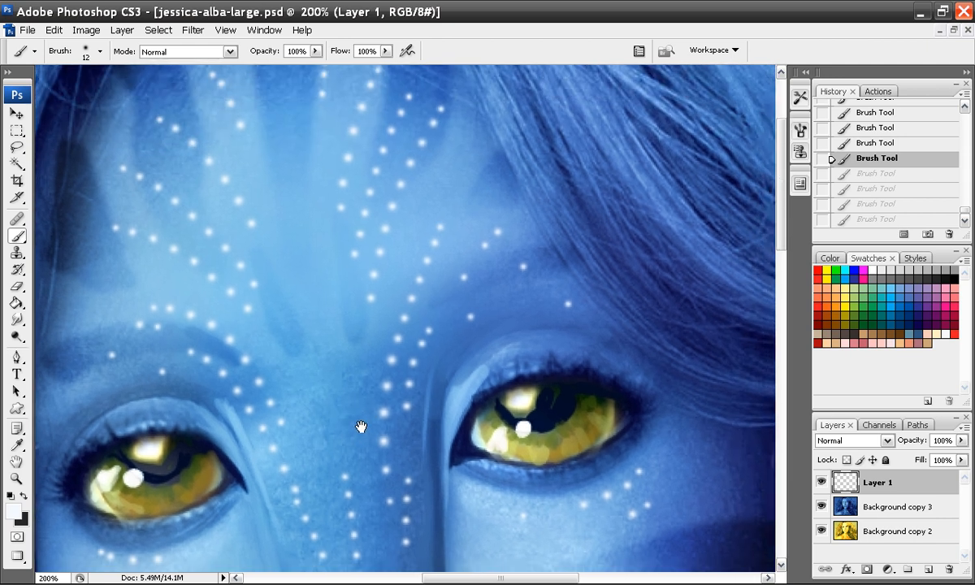
drag(366, 436, 341, 329)
drag(403, 442, 391, 340)
scroll(394, 230, down, 8)
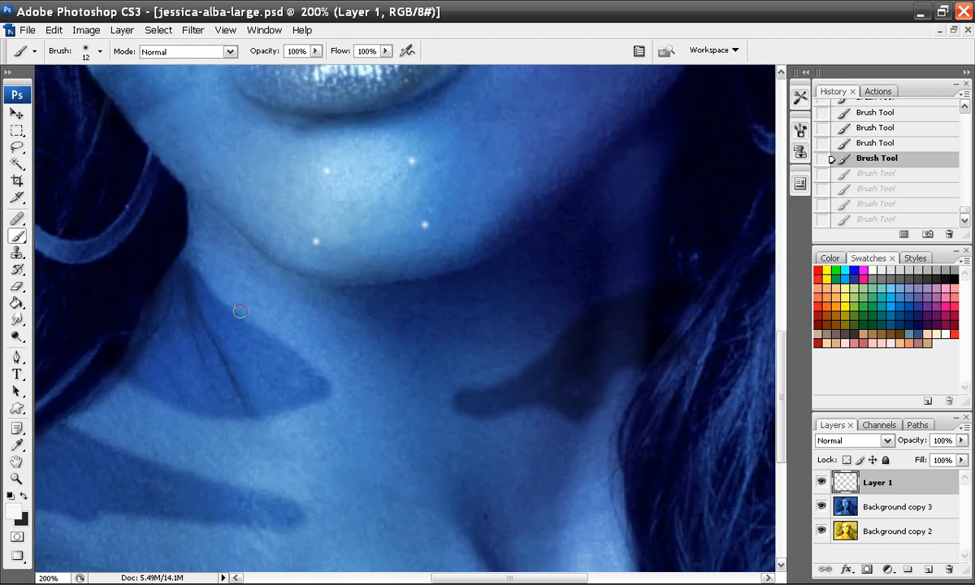
drag(228, 295, 289, 358)
drag(212, 335, 341, 456)
click(231, 432)
drag(559, 281, 537, 335)
click(573, 368)
- Choose the 3 px round brush with 100% hardness and set the foreground color to pure white
scroll(430, 341, up, 12)
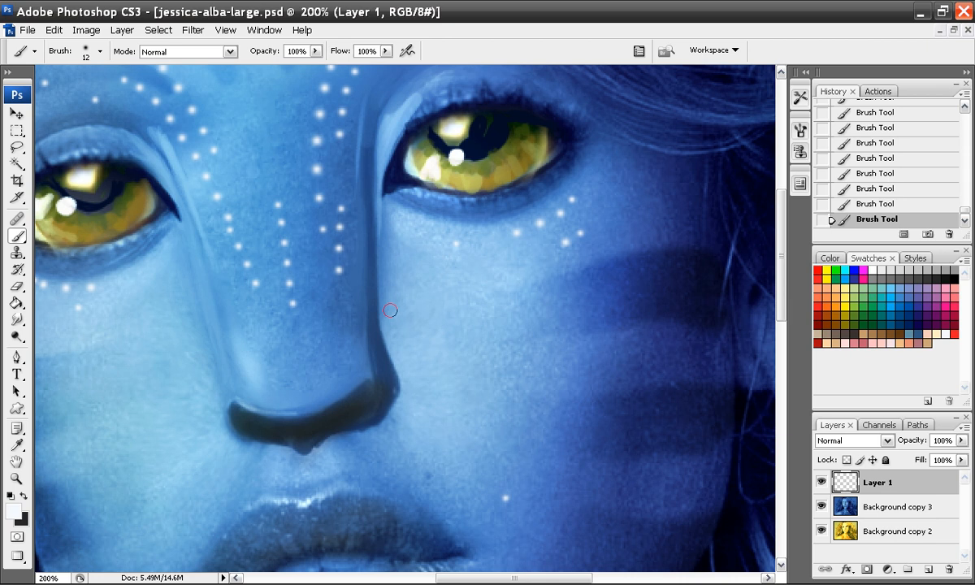
right_click(390, 310)
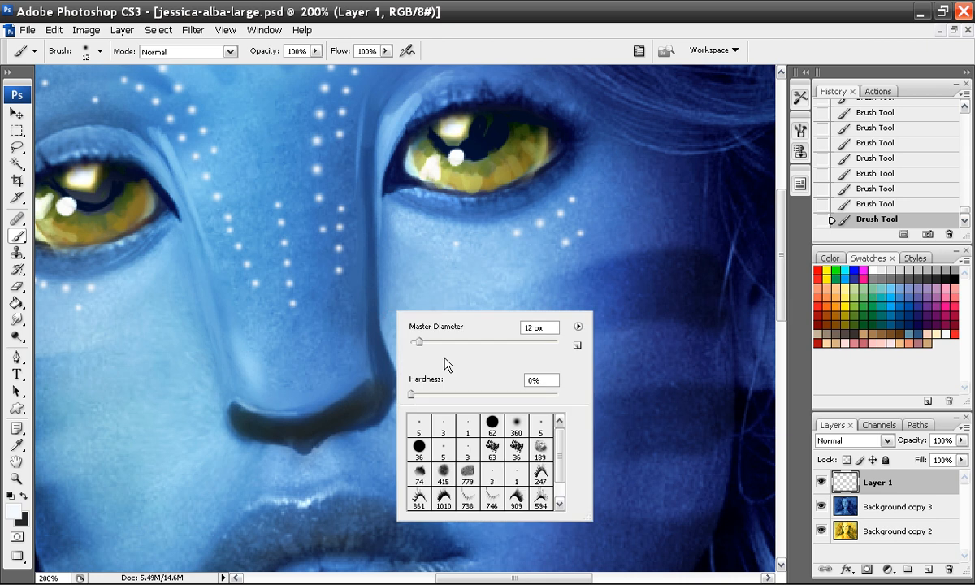
click(435, 452)
click(467, 447)
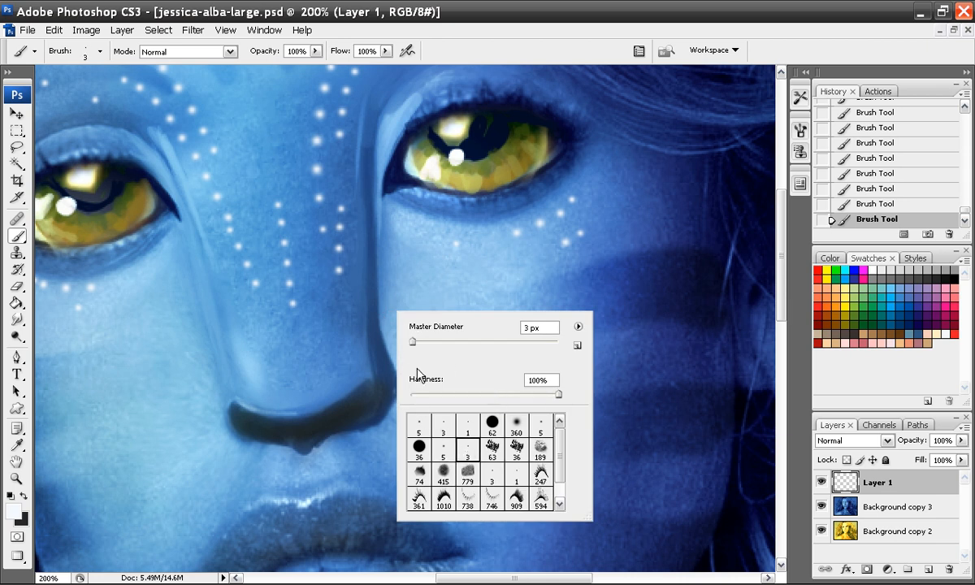
click(14, 510)
mouse_move(337, 310)
mouse_down()
mouse_move(298, 292)
mouse_move(381, 396)
mouse_move(394, 276)
mouse_up()
click(674, 296)
- Dab small white centers onto dots beside the nose bridge and on the forehead
key(ctrl+plus)
drag(374, 233, 381, 316)
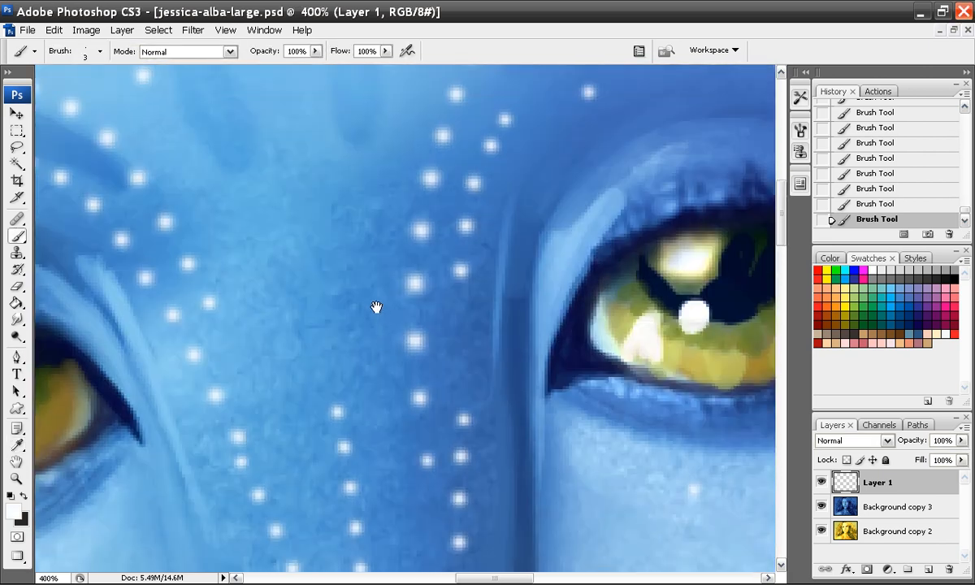
click(415, 343)
drag(319, 177, 355, 421)
click(446, 206)
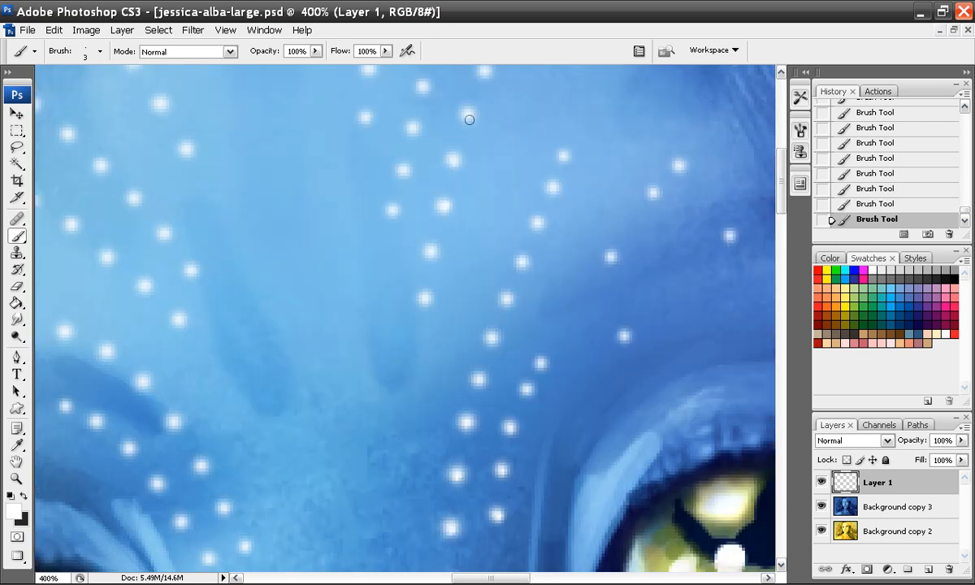
- Examine the dot pattern across the whole face and neck at different magnifications
key(ctrl+minus)
key(ctrl+minus)
key(ctrl+minus)
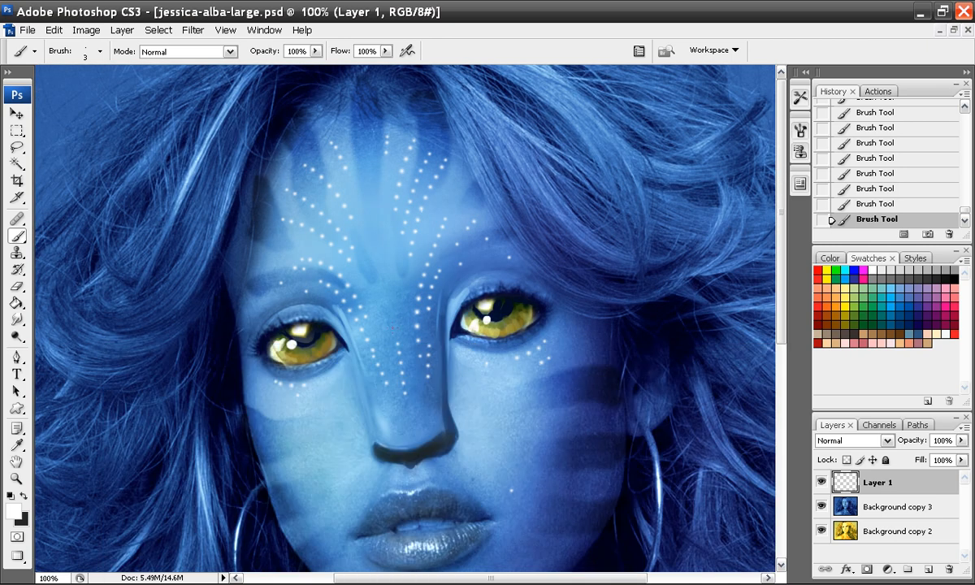
drag(428, 363, 386, 292)
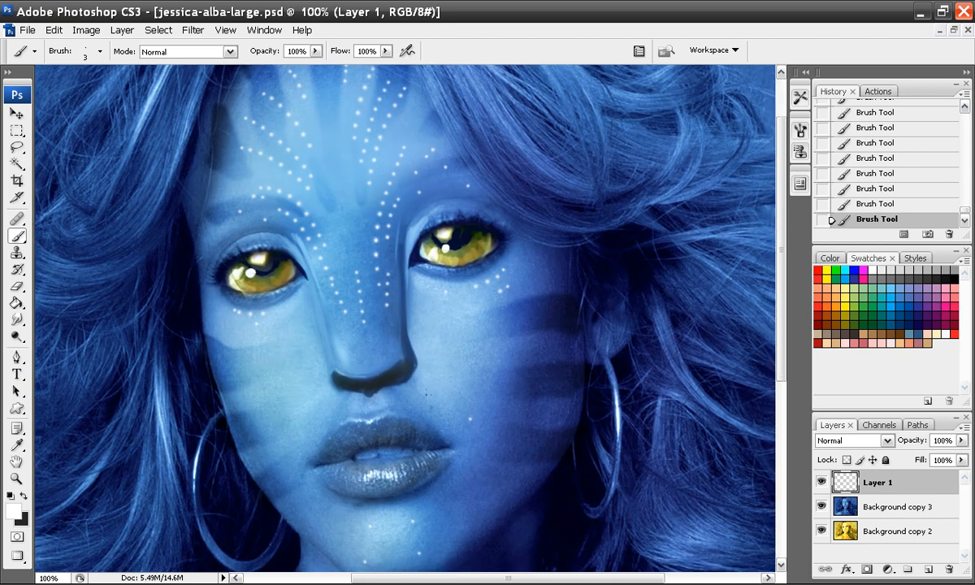
key(ctrl+minus)
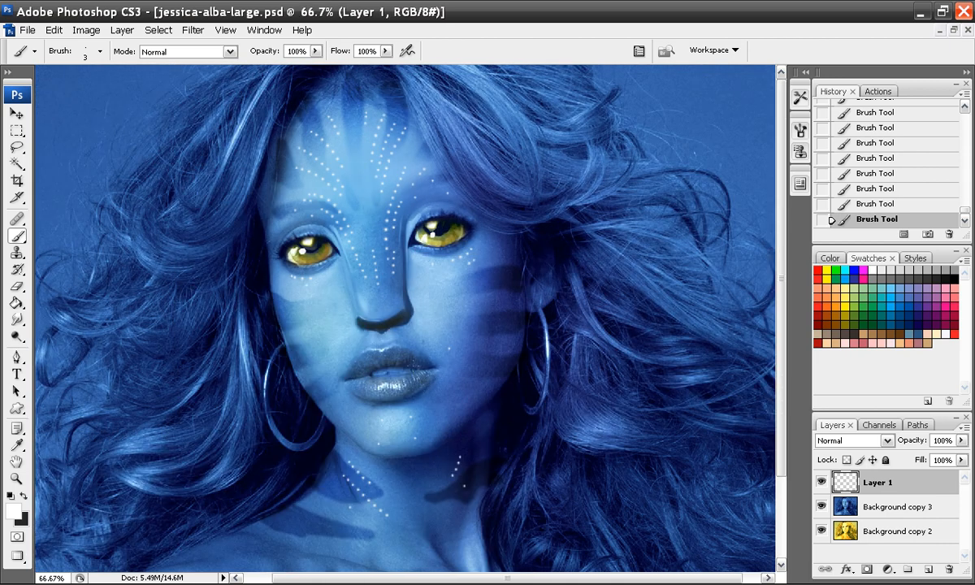
key(ctrl+plus)
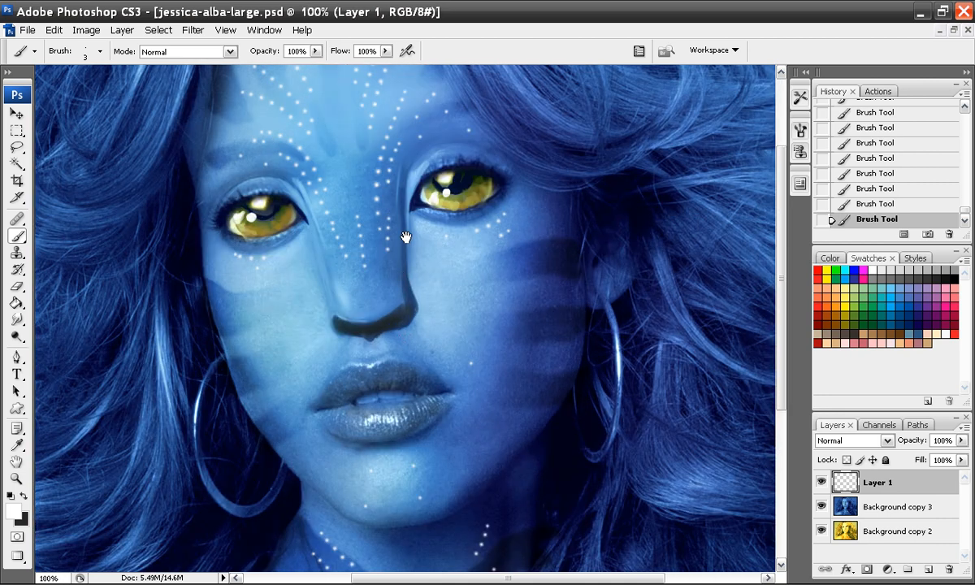
drag(404, 239, 399, 335)
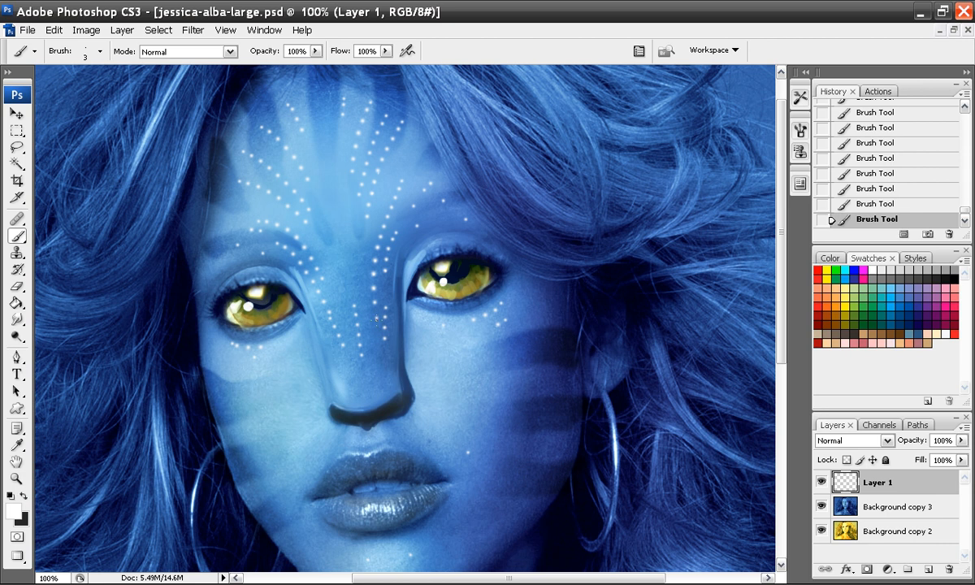
key(ctrl+minus)
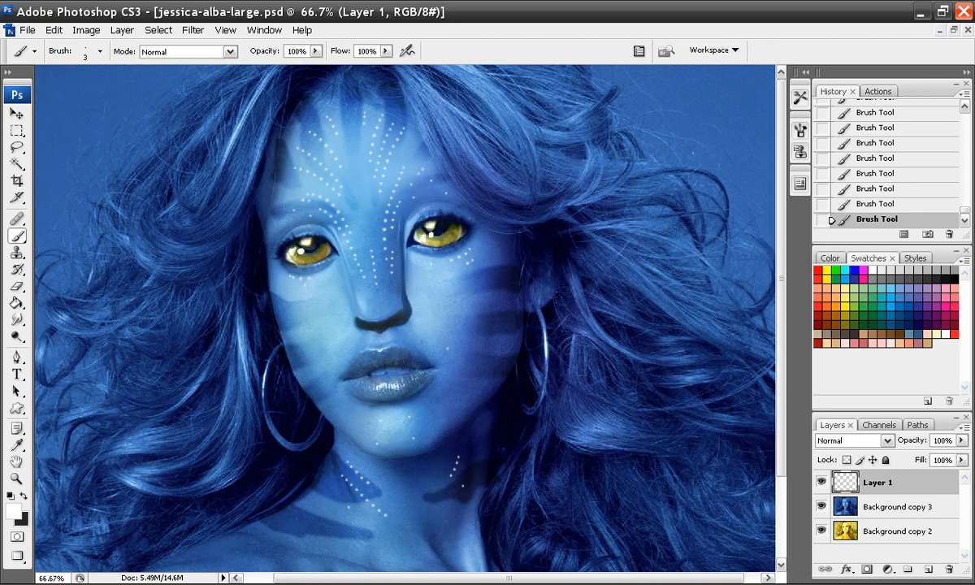
- Lower the opacity of Layer 1 to 68%
click(961, 440)
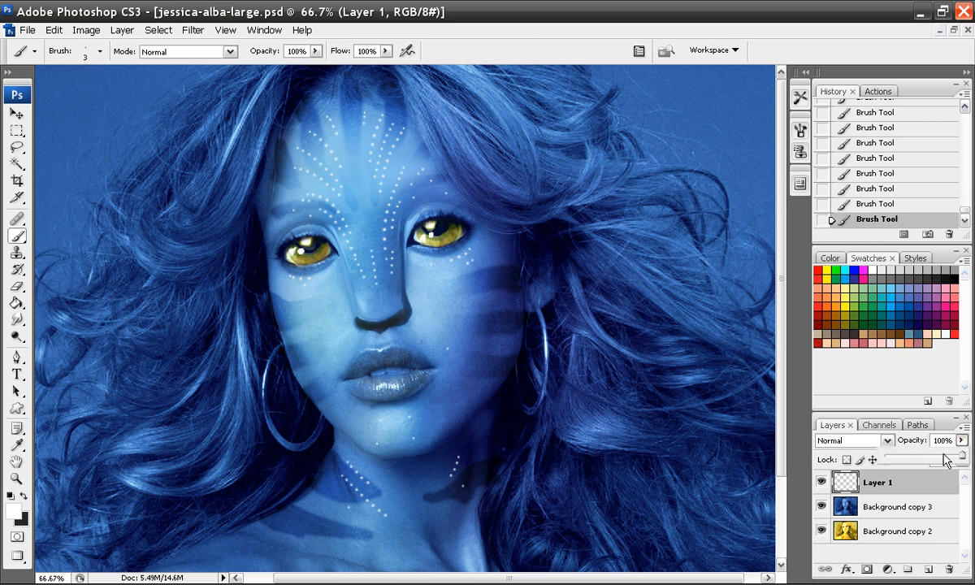
click(945, 459)
drag(944, 459, 940, 461)
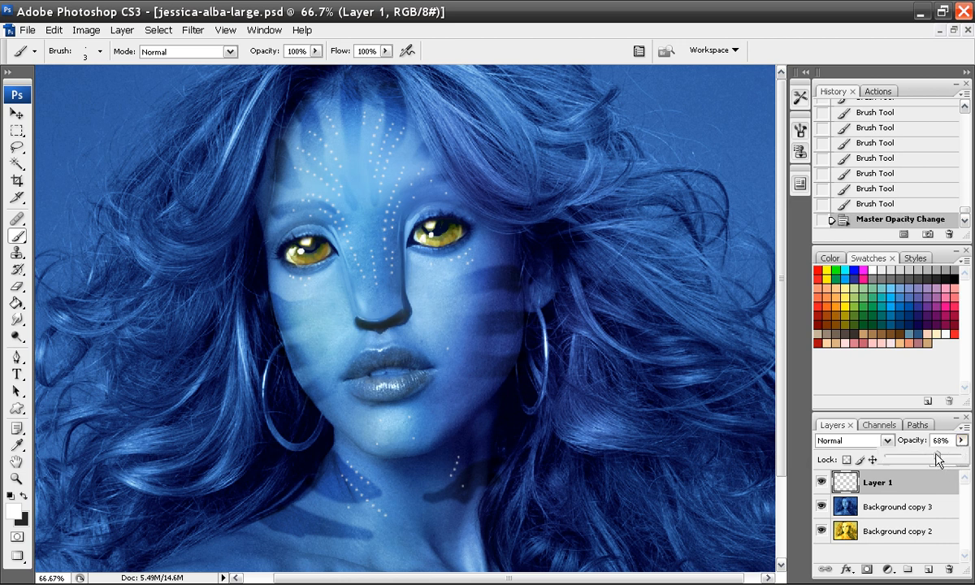
- Open the Hue/Saturation adjustment for Layer 1 and enable Colorize, with the dots viewed up close
click(86, 30)
mouse_move(97, 71)
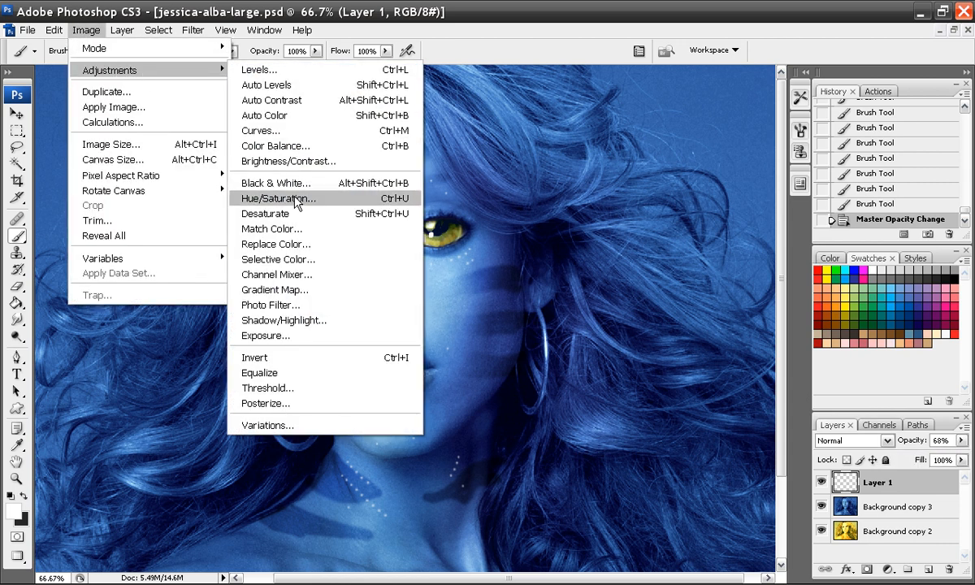
click(298, 199)
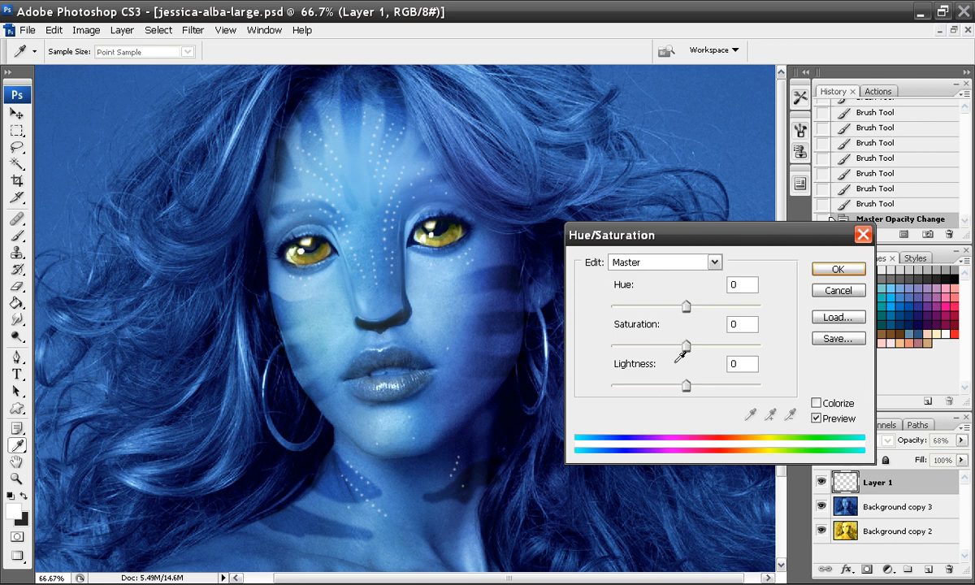
click(816, 404)
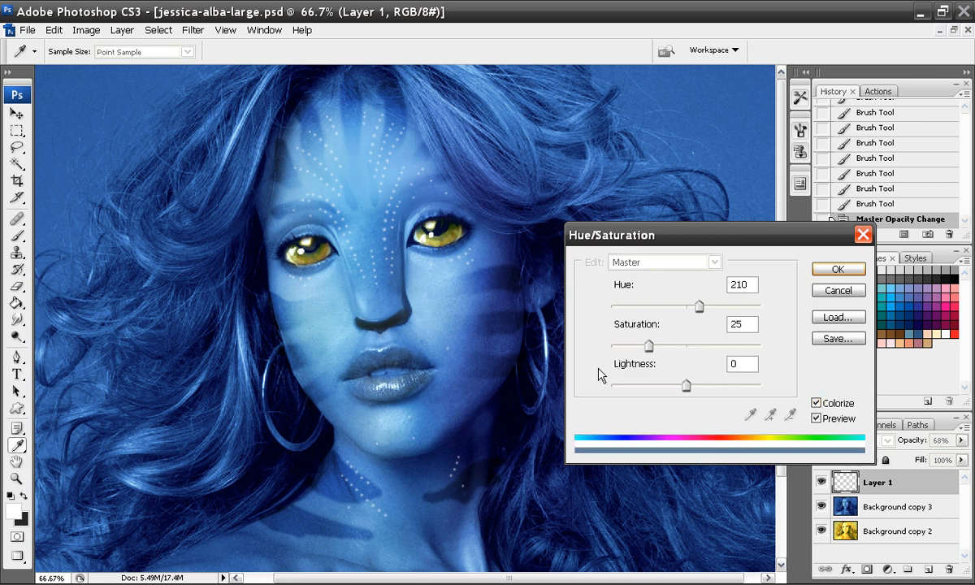
key(ctrl+plus)
key(ctrl+plus)
key(space)
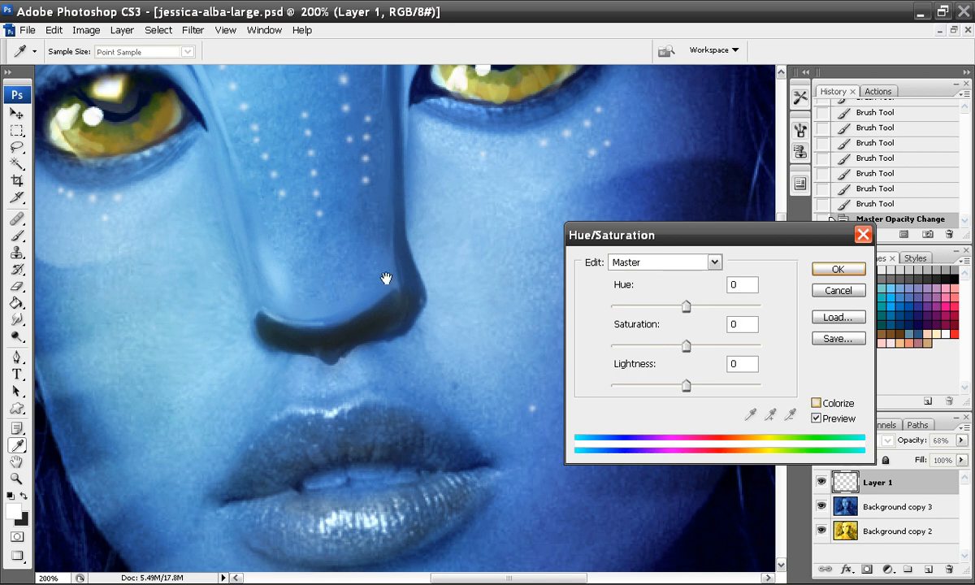
key(space)
- Colorize the dots bright cyan with saturation 100 and reduced lightness, and apply the adjustment
drag(648, 345, 693, 346)
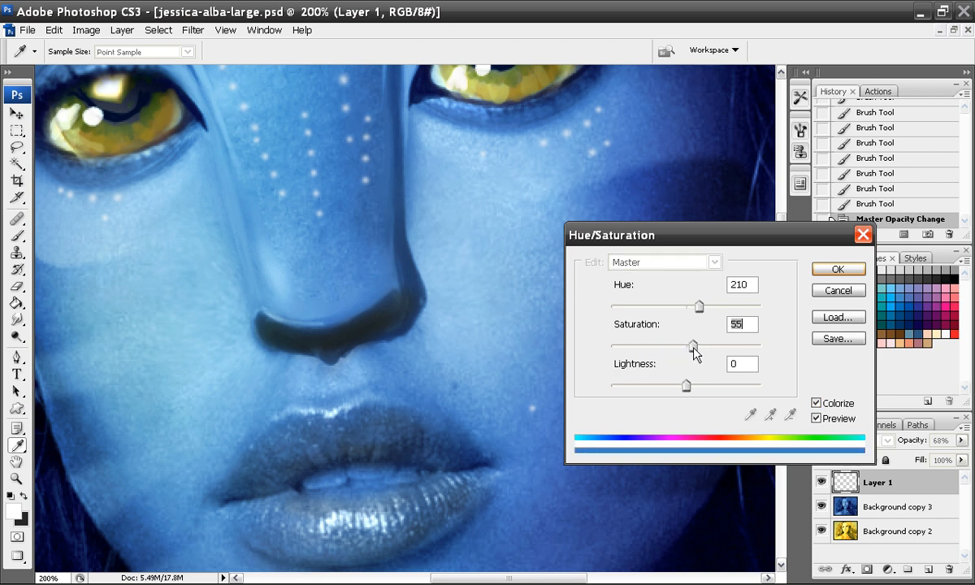
mouse_move(685, 387)
mouse_down()
mouse_move(668, 390)
mouse_move(676, 388)
mouse_up()
drag(693, 345, 735, 346)
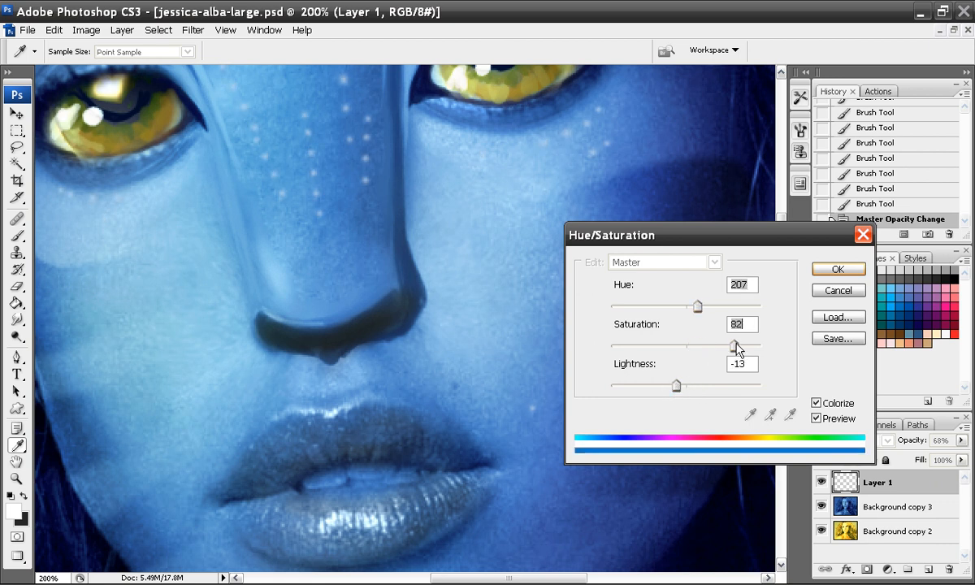
drag(699, 306, 679, 309)
drag(735, 346, 760, 344)
drag(676, 386, 644, 388)
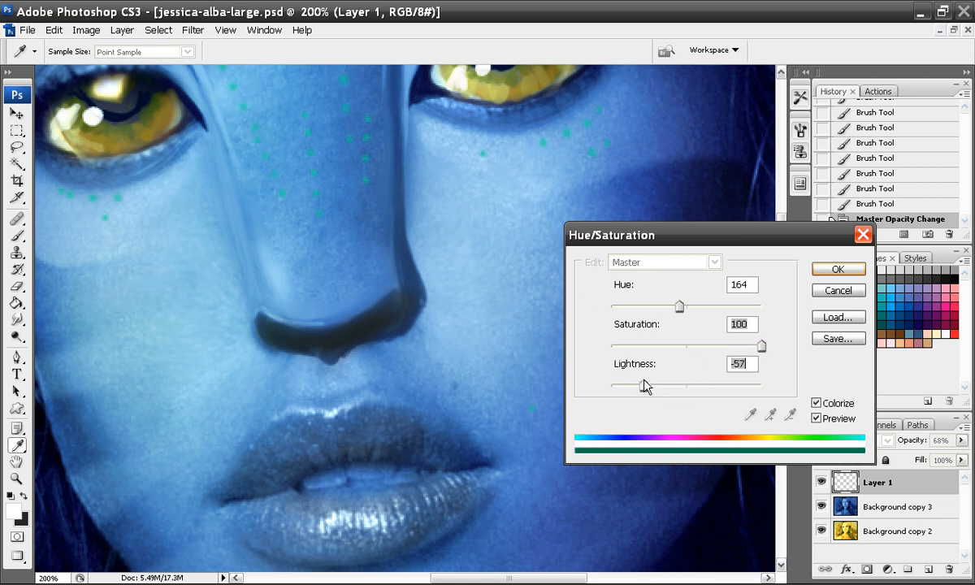
mouse_move(679, 306)
mouse_down()
mouse_move(667, 313)
mouse_move(688, 314)
mouse_up()
mouse_move(645, 387)
mouse_down()
mouse_move(674, 390)
mouse_move(664, 388)
mouse_up()
click(836, 269)
- Create a new layer above the cyan dots, with the nose bridge enlarged to 400%
drag(341, 143, 362, 302)
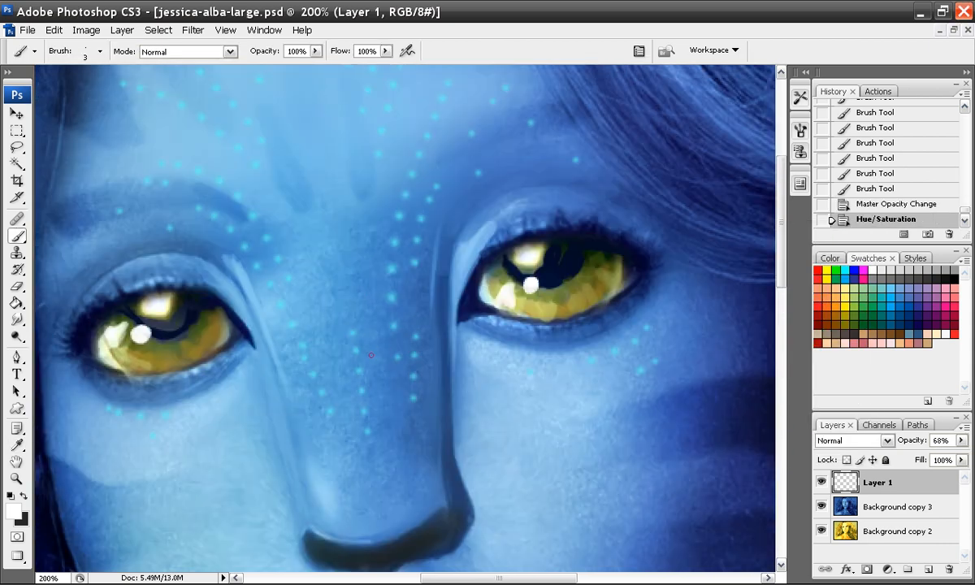
key(ctrl+plus)
key(ctrl+plus)
drag(359, 347, 354, 308)
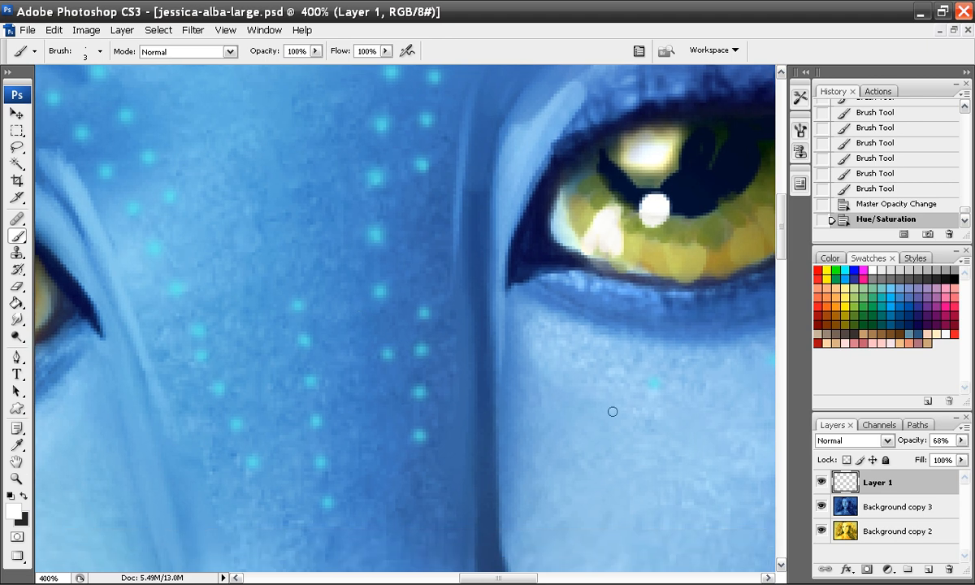
click(928, 569)
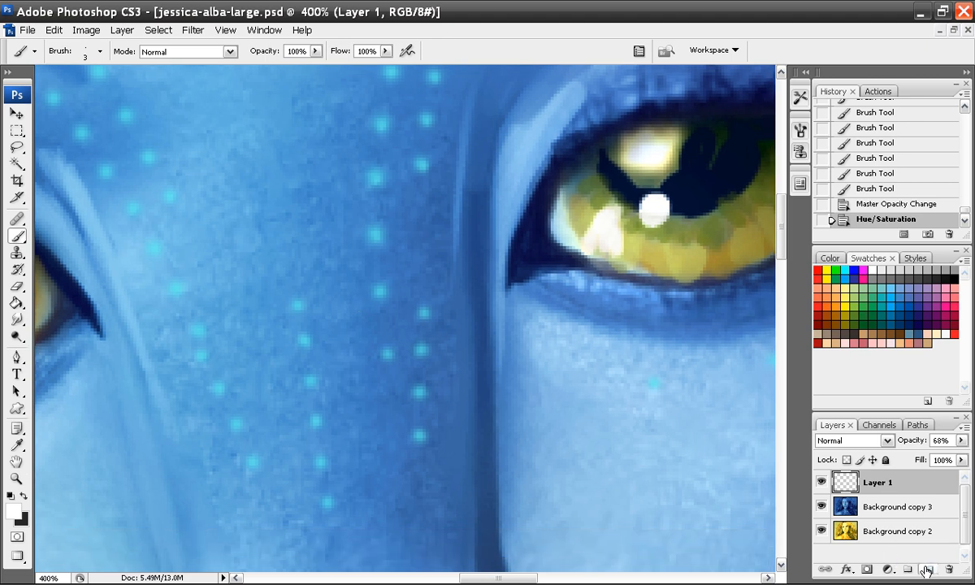
- Paint small white centers on the cyan dots along the nose bridge and between the eyes using the 3 px brush
click(377, 234)
click(380, 291)
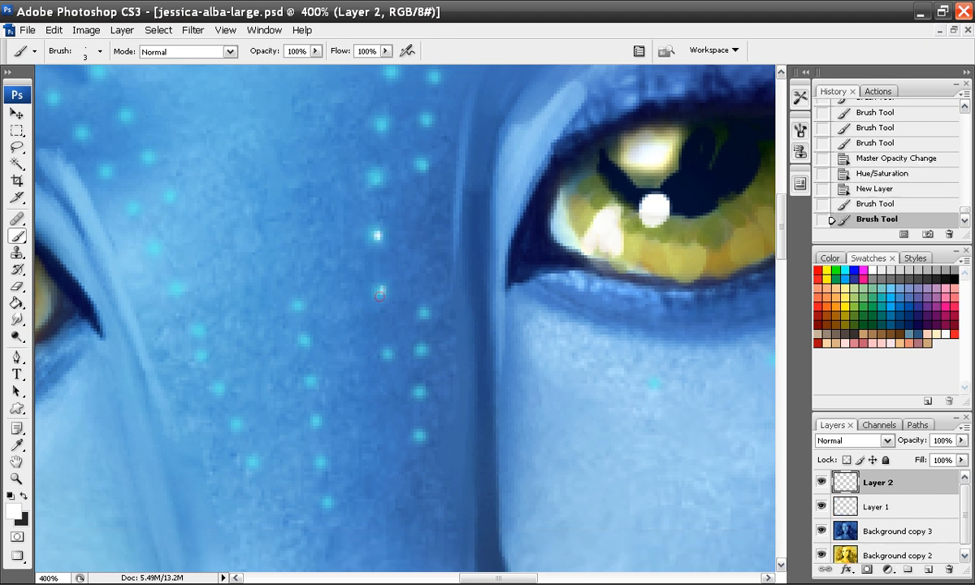
click(388, 354)
click(420, 349)
click(424, 313)
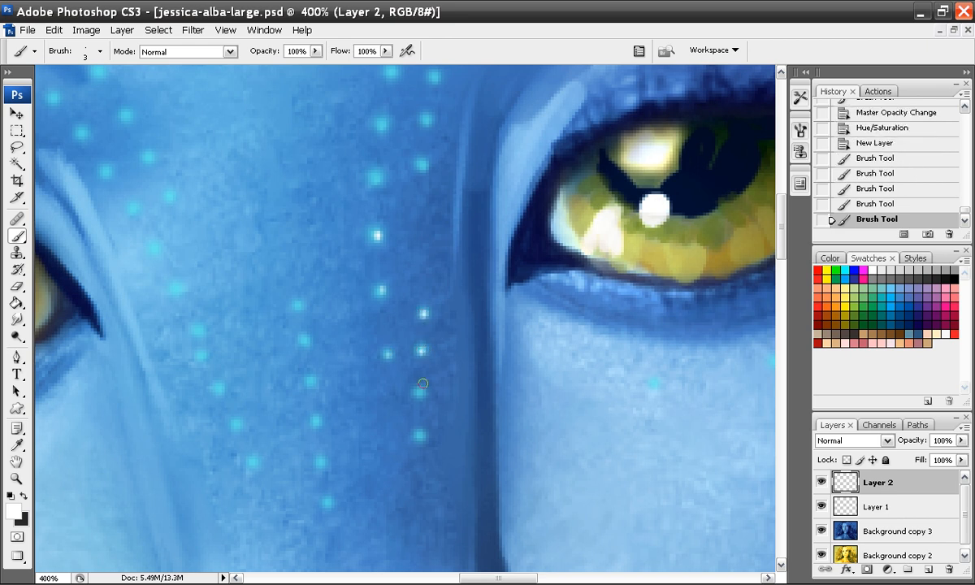
click(419, 394)
click(421, 436)
click(298, 305)
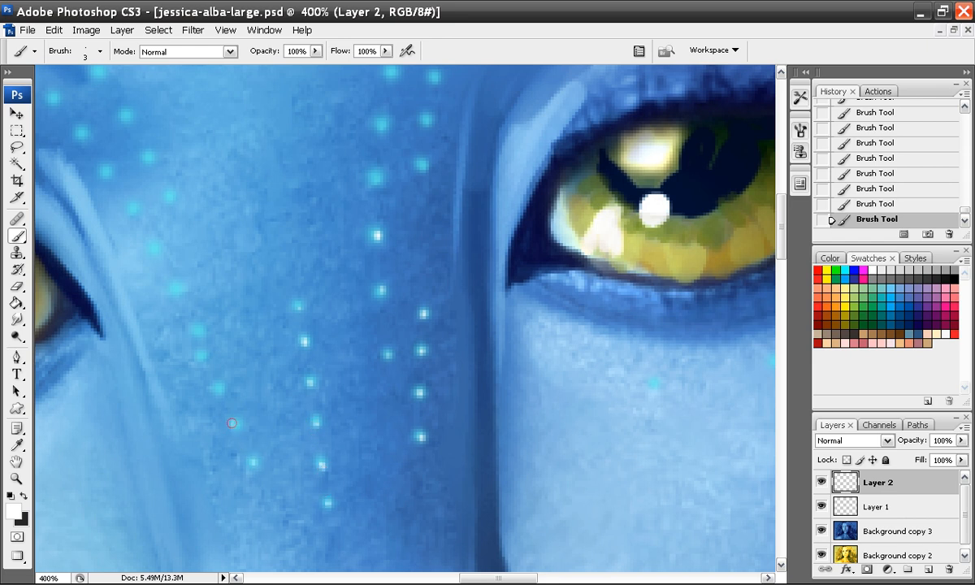
drag(220, 320, 228, 352)
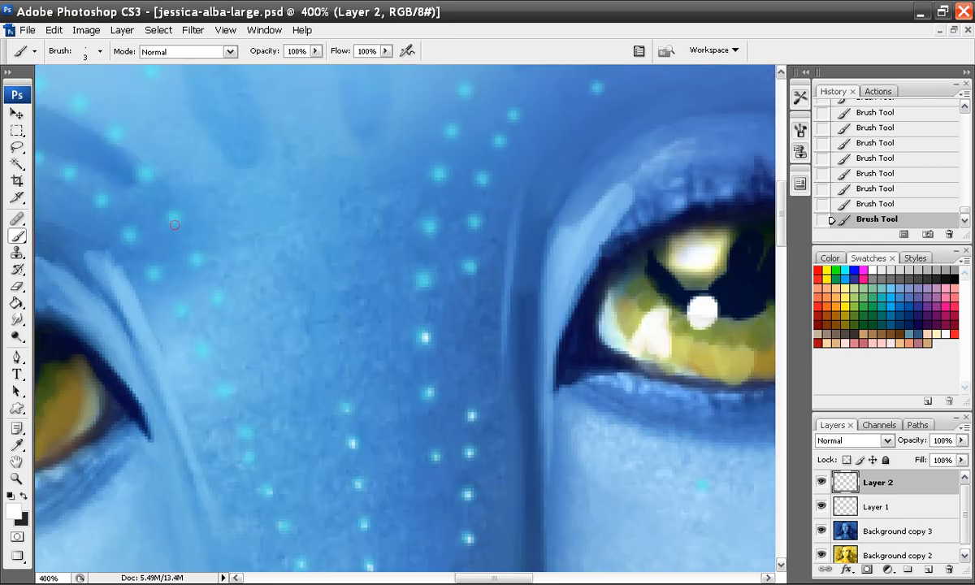
click(180, 310)
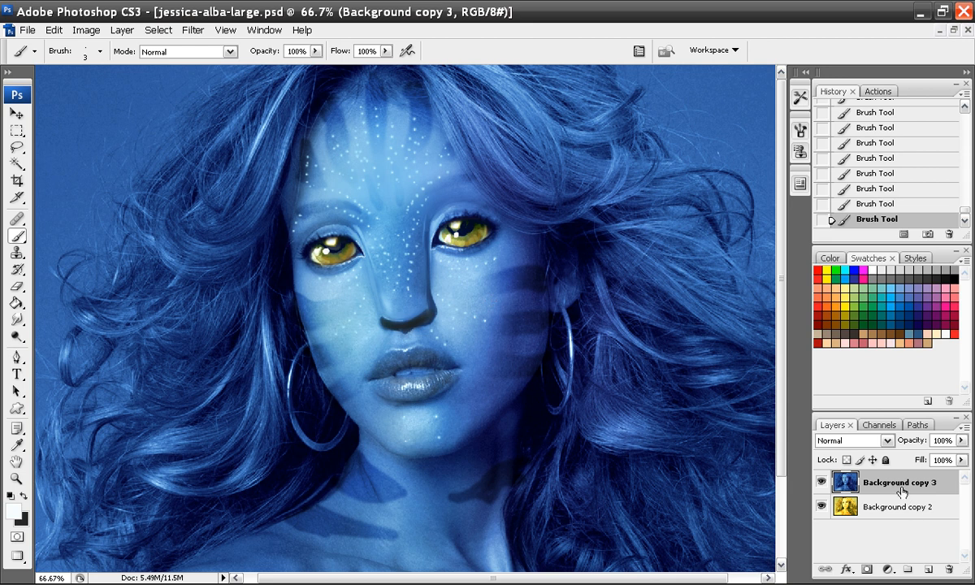
- Duplicate the Background copy 3 layer and save the document
drag(904, 483, 928, 570)
click(29, 30)
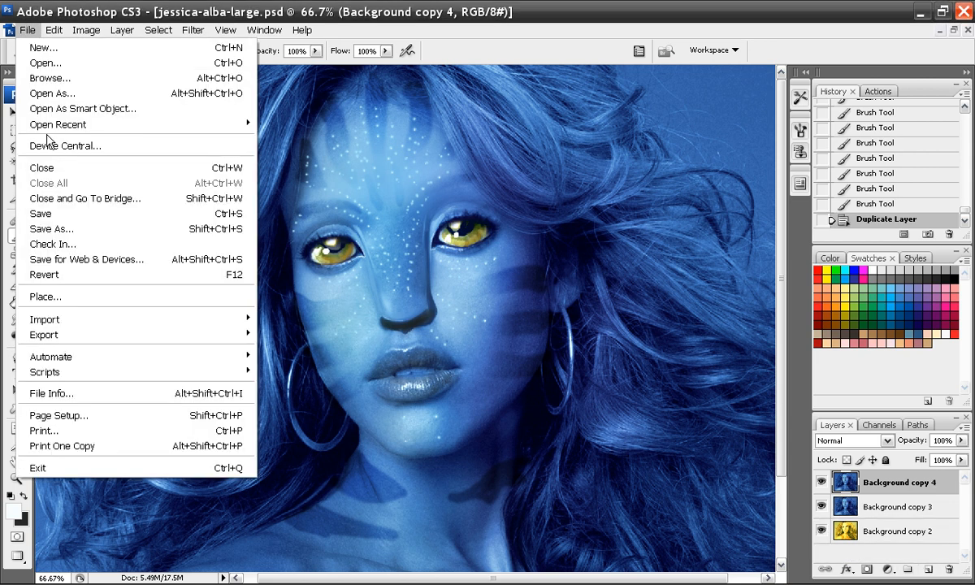
click(60, 214)
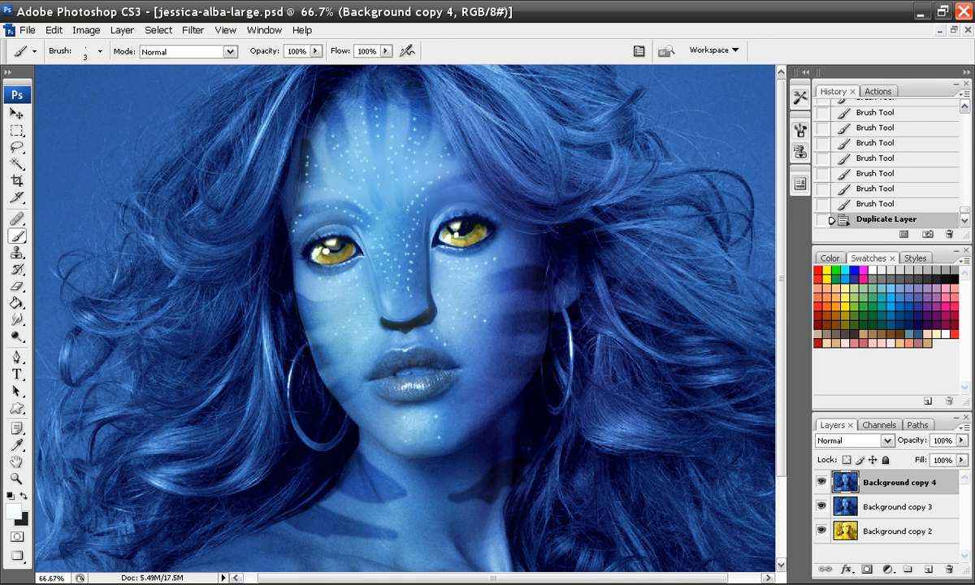
- Load the Soft color doge brush preset and give it a soft round tip of 162 px
click(800, 133)
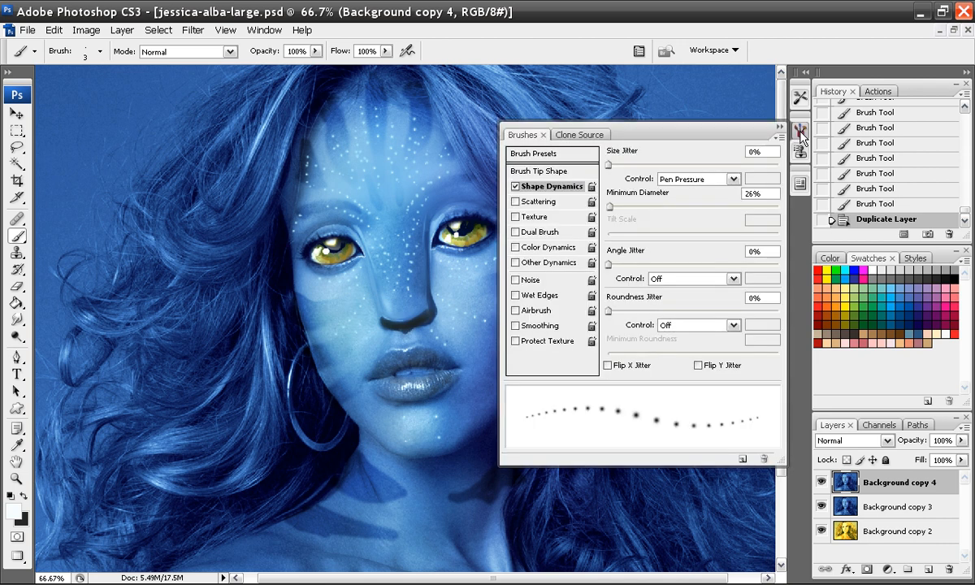
click(800, 96)
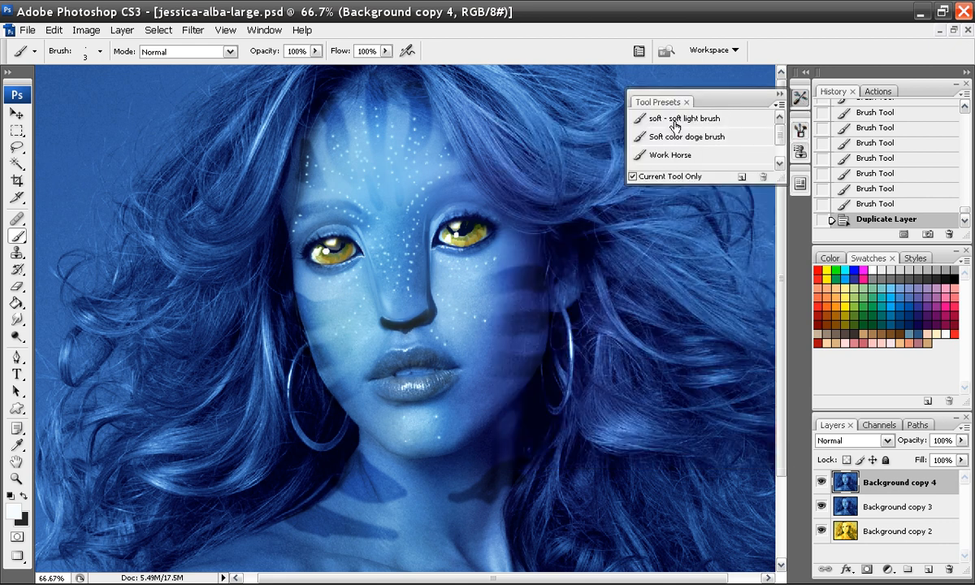
click(675, 136)
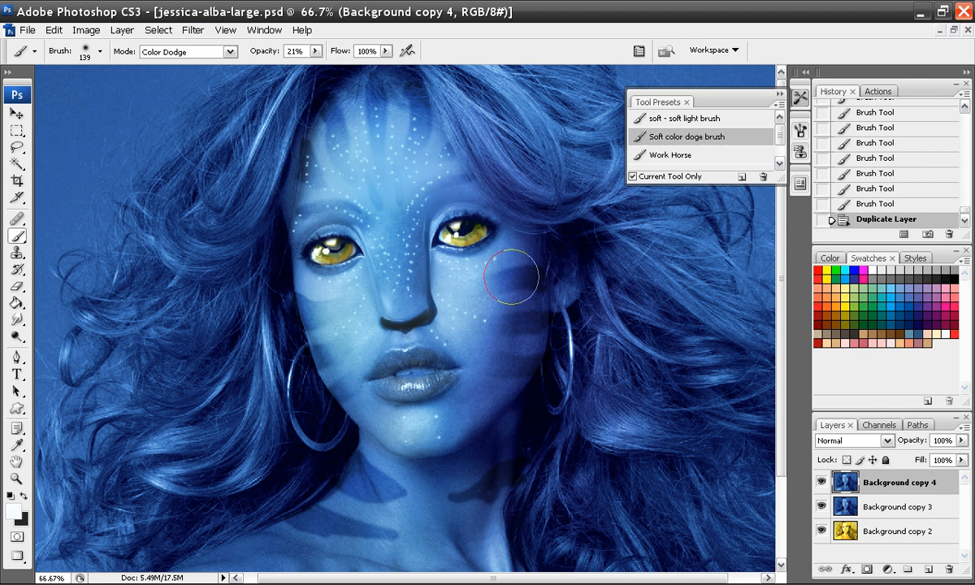
right_click(468, 281)
click(591, 397)
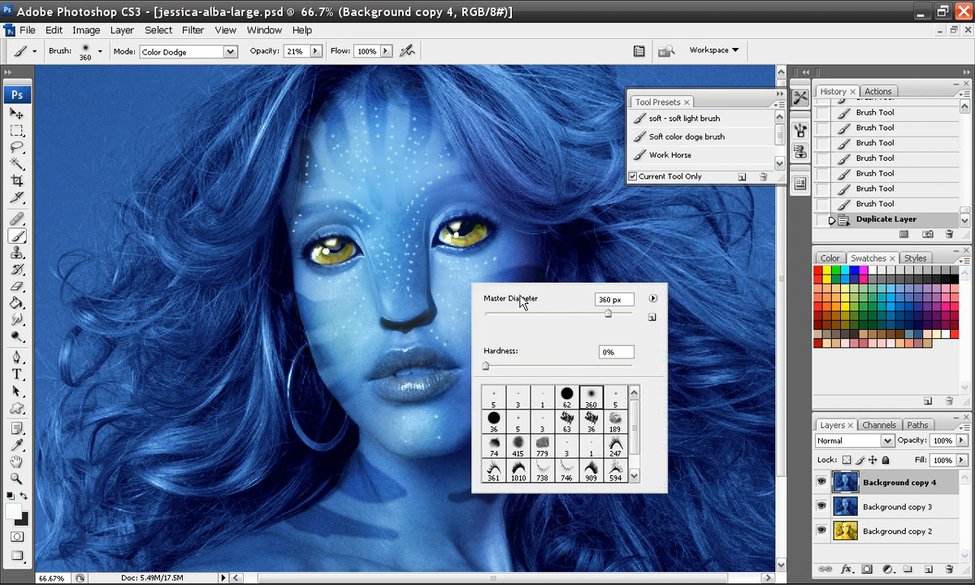
click(582, 316)
- Brush pale green Color Dodge highlights at 21% opacity over the forehead, nose, lit cheek, chin and neck
click(859, 291)
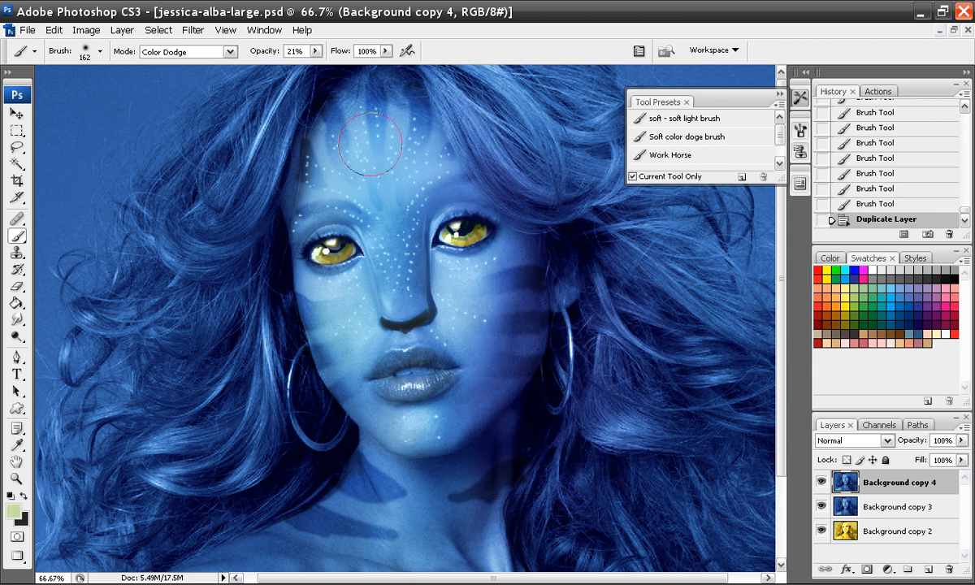
drag(379, 133, 301, 144)
mouse_move(298, 144)
mouse_down()
mouse_move(341, 104)
mouse_move(323, 169)
mouse_up()
drag(366, 177, 362, 276)
mouse_move(344, 231)
mouse_down()
mouse_move(342, 356)
mouse_move(339, 183)
mouse_up()
mouse_move(339, 183)
mouse_down()
mouse_move(345, 345)
mouse_move(382, 344)
mouse_up()
drag(423, 433, 392, 453)
drag(380, 502, 369, 486)
drag(326, 371, 309, 309)
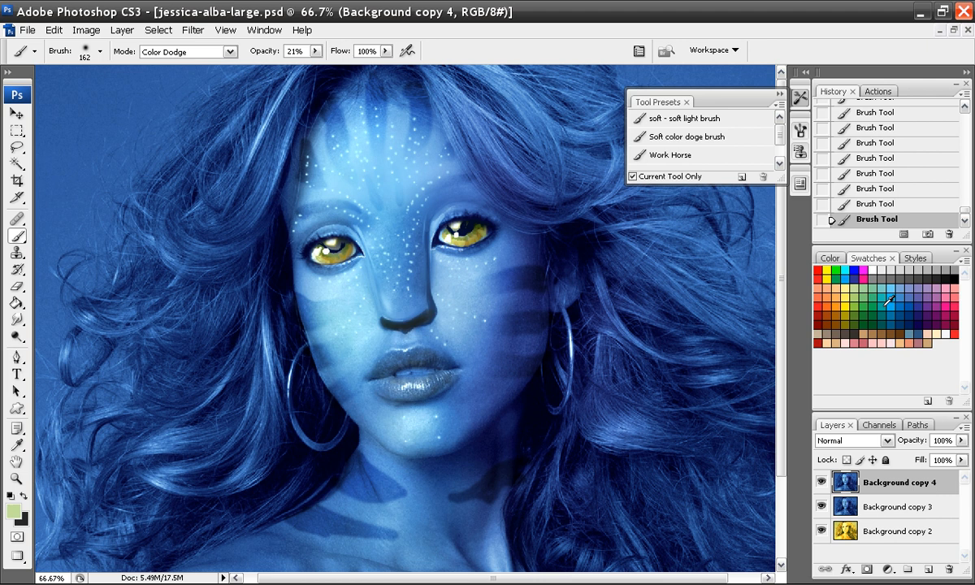
- Brush bright blue Color Dodge light over the shaded side of the face, and switch to the soft - soft light brush preset
click(898, 299)
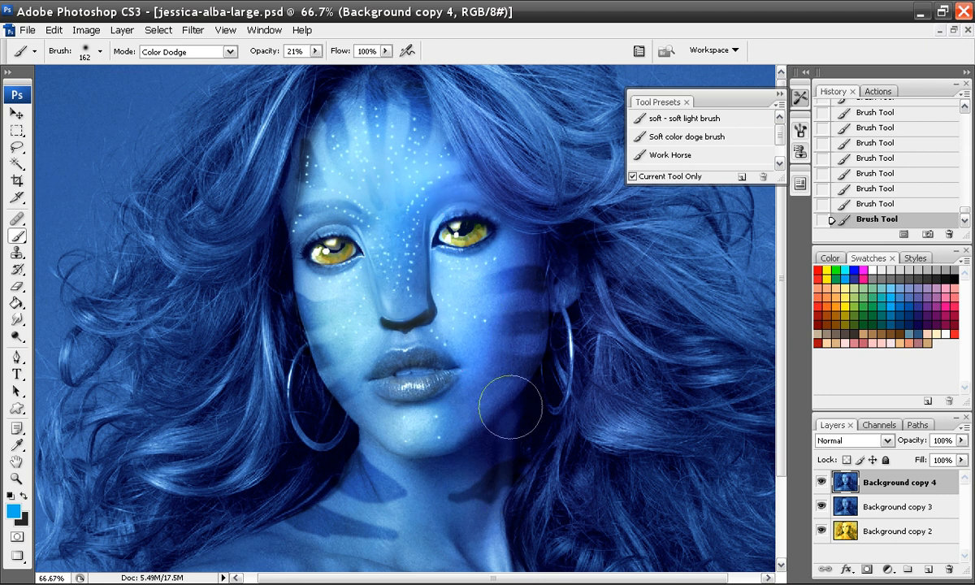
click(690, 120)
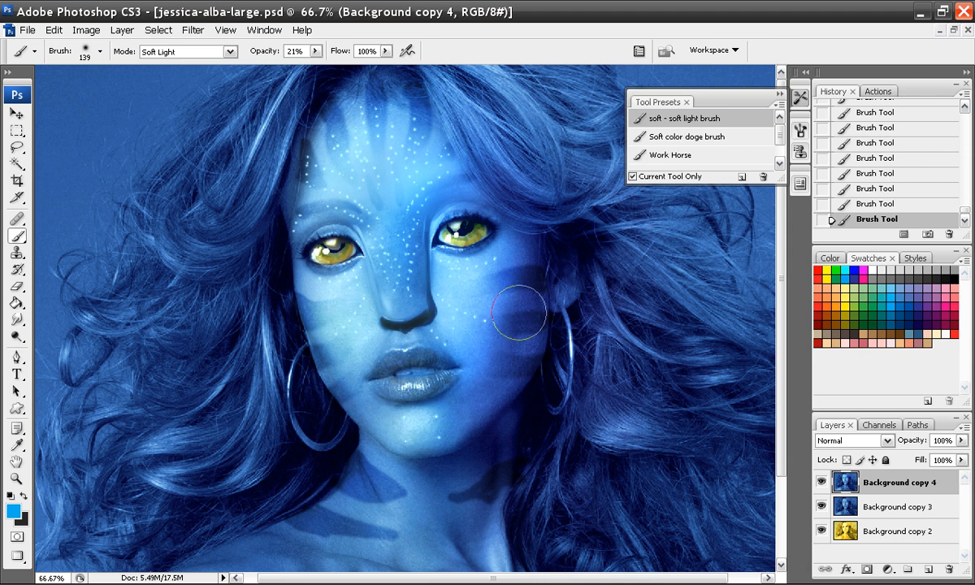
- Delete the Background copy 3 layer and merge the remaining visible layers
click(896, 510)
click(946, 571)
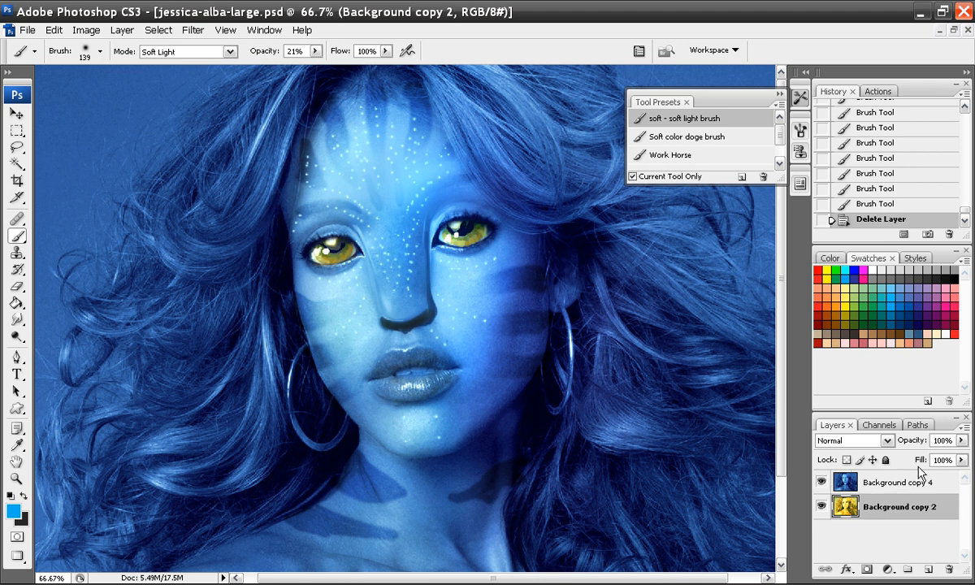
click(965, 425)
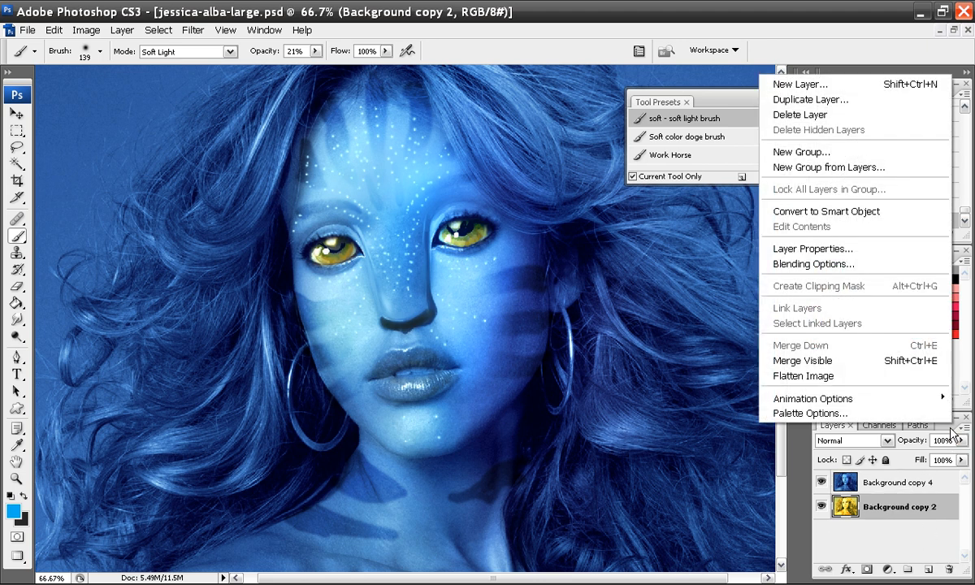
click(819, 368)
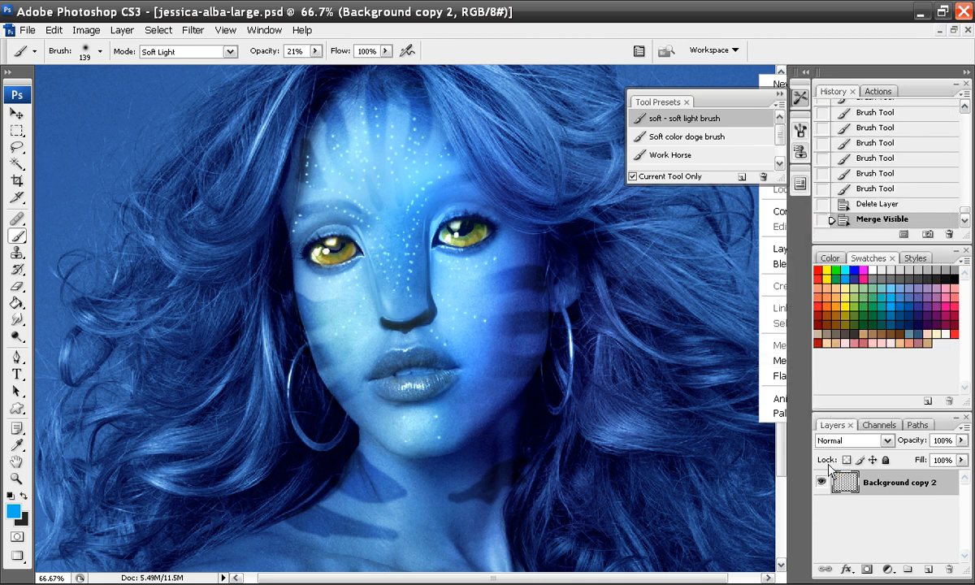
- Duplicate the merged layer and darken the copy using Levels with input white 227 and output white 68
drag(878, 481, 928, 566)
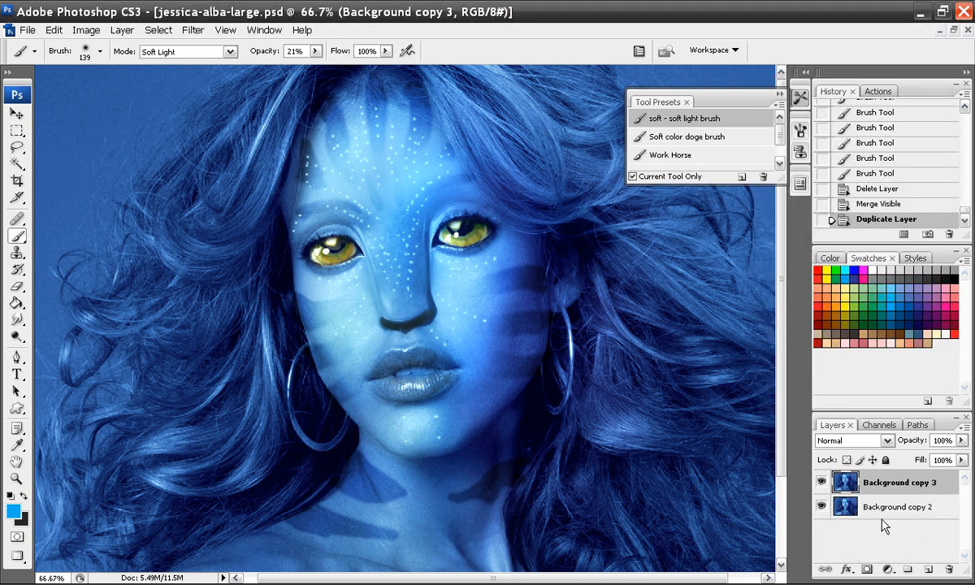
click(85, 30)
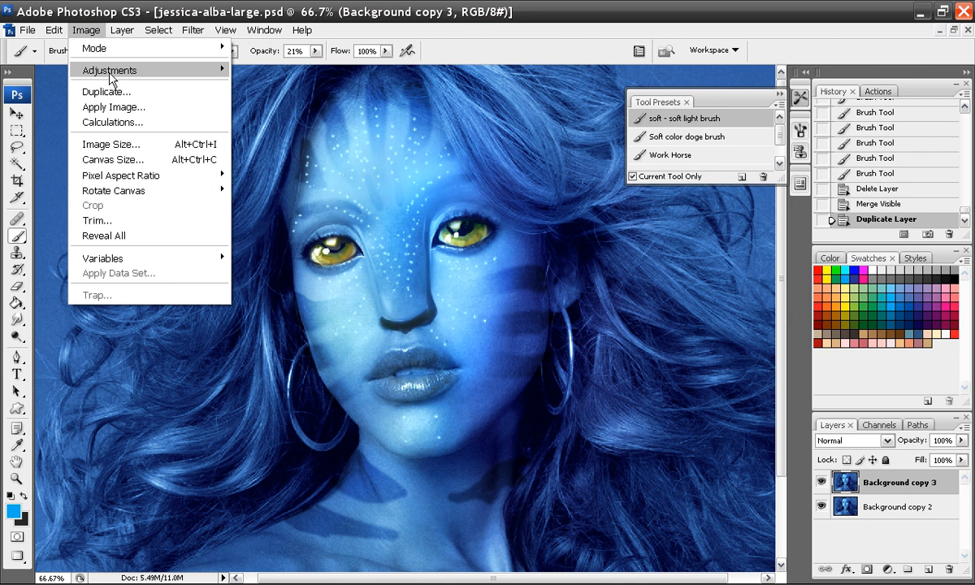
mouse_move(159, 74)
click(254, 71)
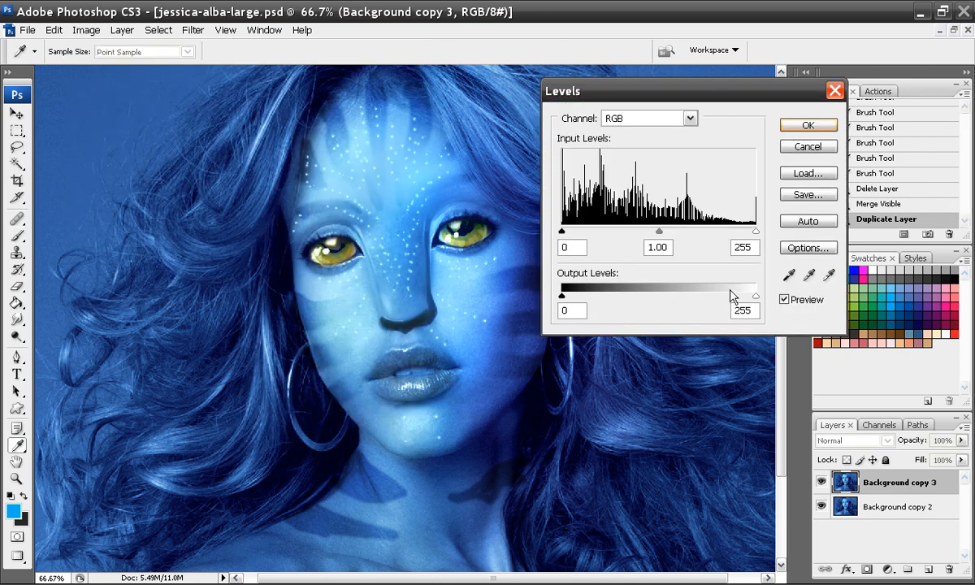
drag(756, 297, 614, 297)
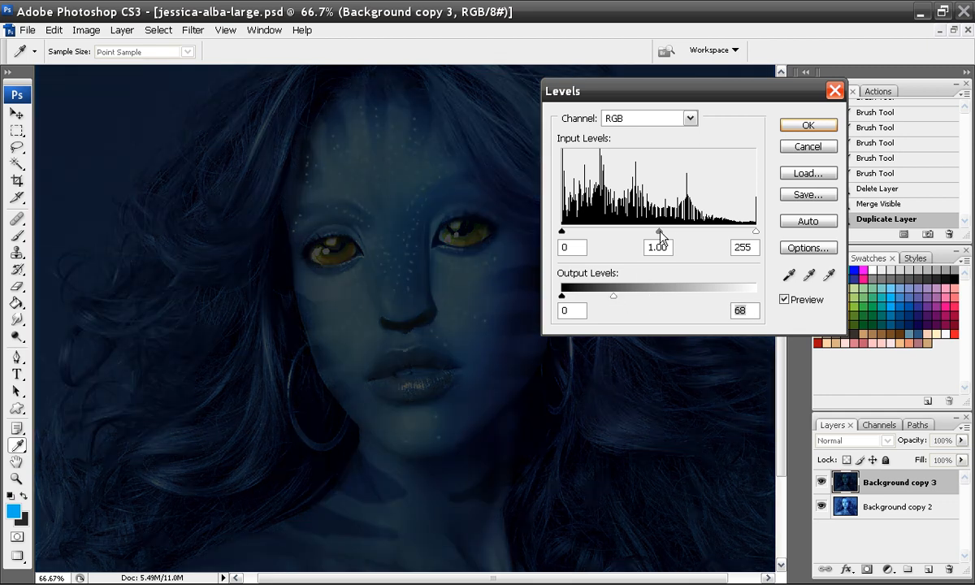
drag(756, 235, 734, 233)
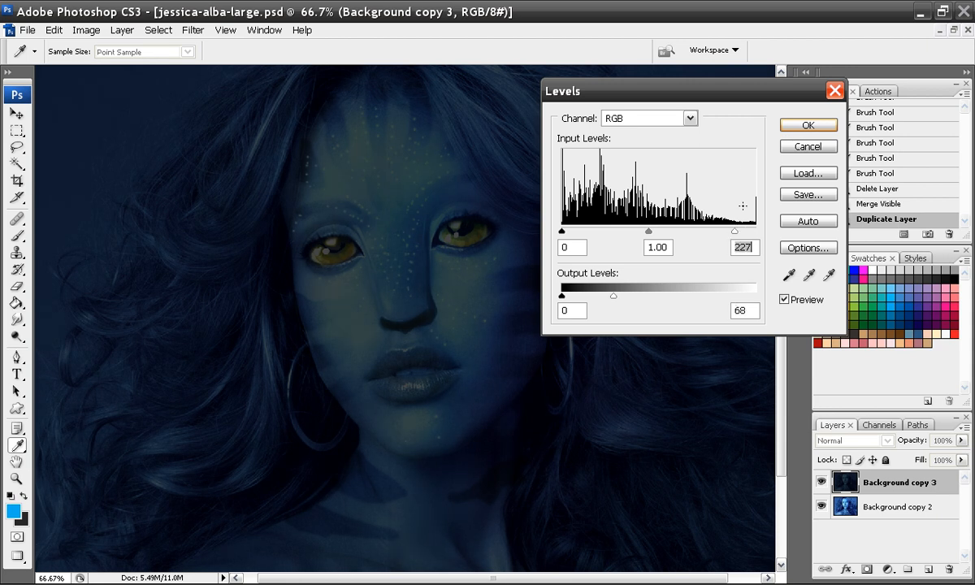
click(801, 126)
- Add a layer mask that hides all of the darkened copy, with the Brush tool active
key(b)
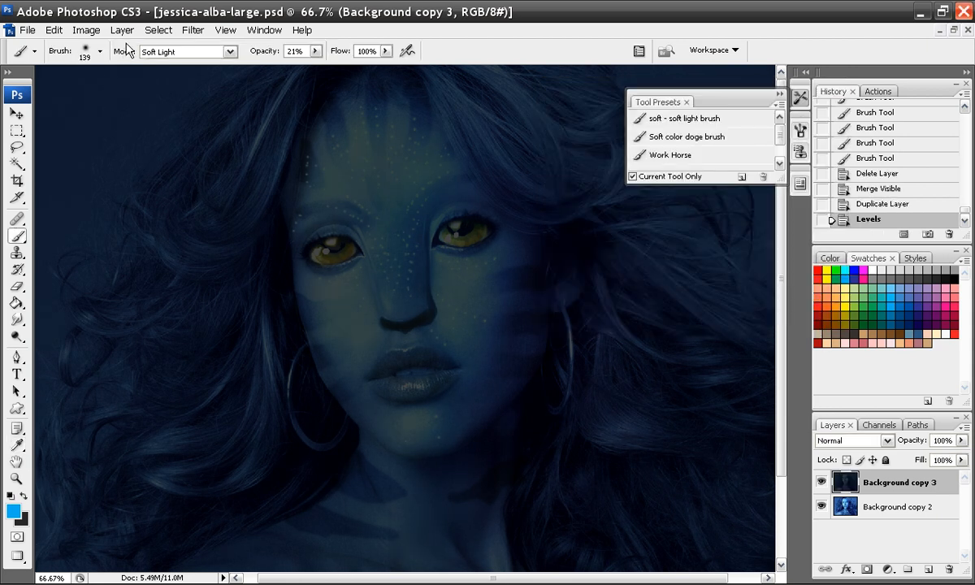
click(122, 30)
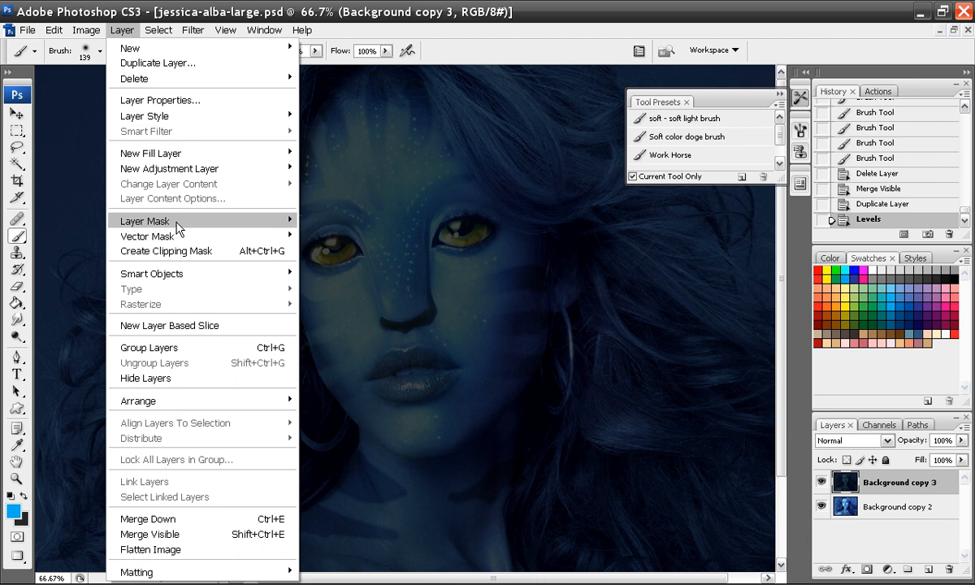
mouse_move(257, 218)
click(318, 234)
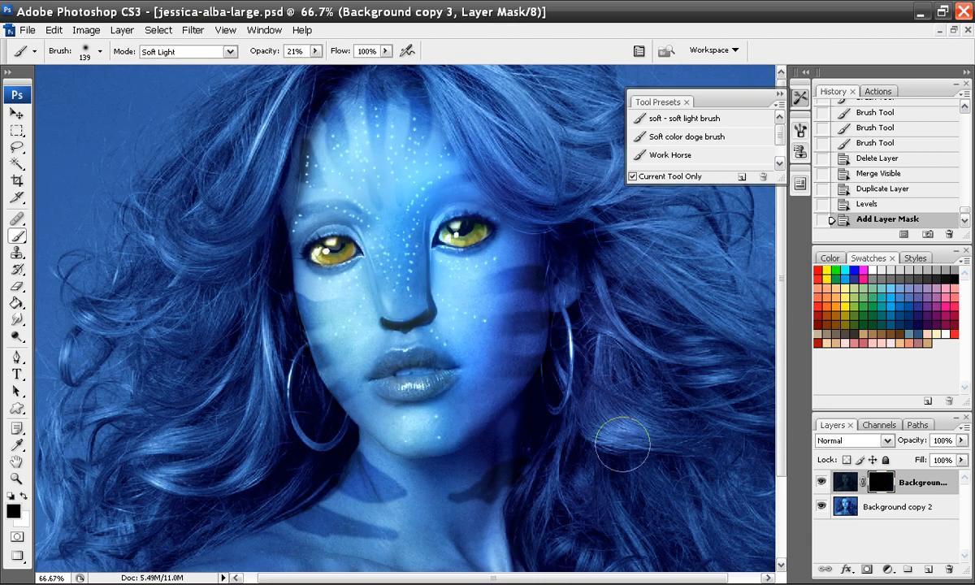
- Set up a white Work Horse brush with a soft round tip of 131 px for painting on the mask
click(871, 269)
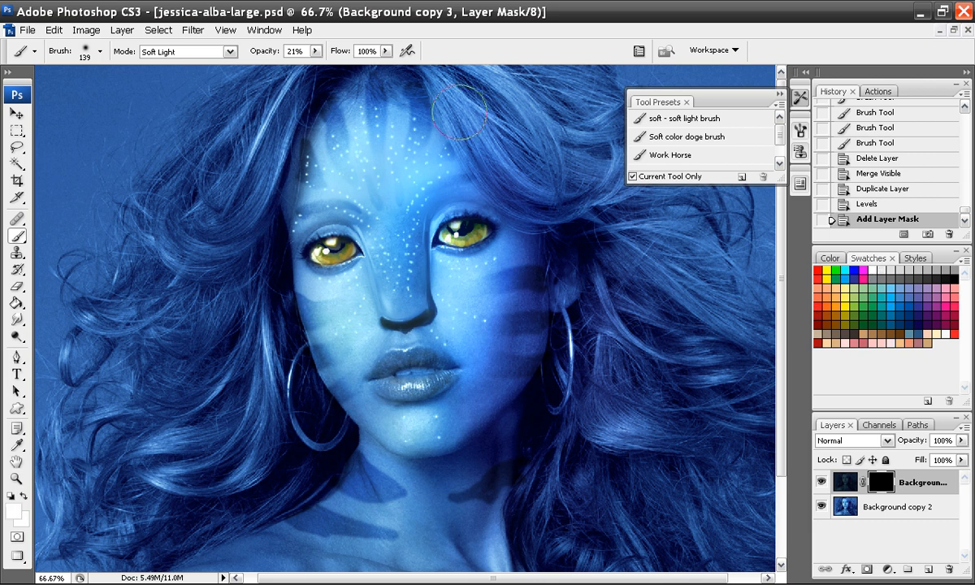
mouse_move(218, 207)
mouse_down()
mouse_move(230, 232)
mouse_move(226, 328)
mouse_up()
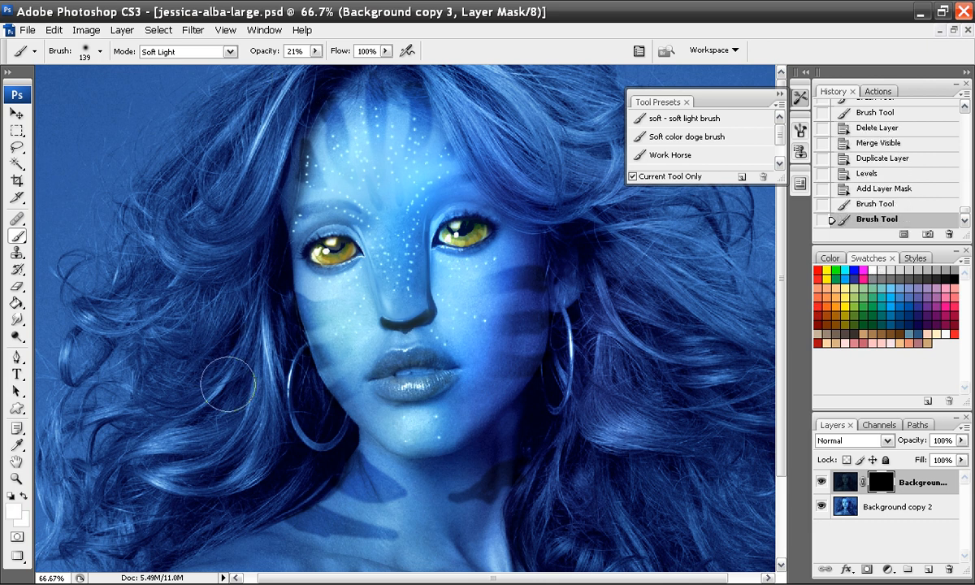
click(668, 155)
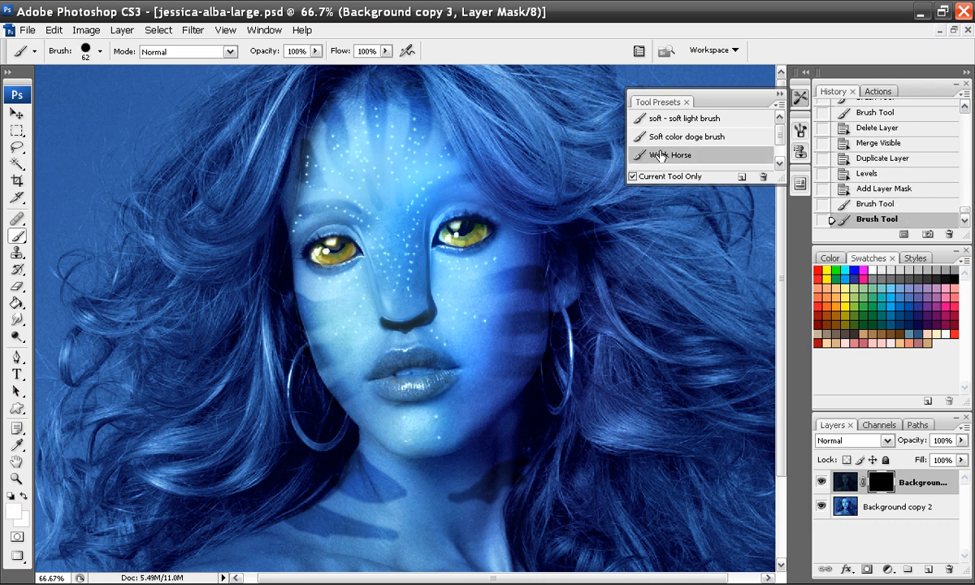
right_click(240, 172)
click(362, 290)
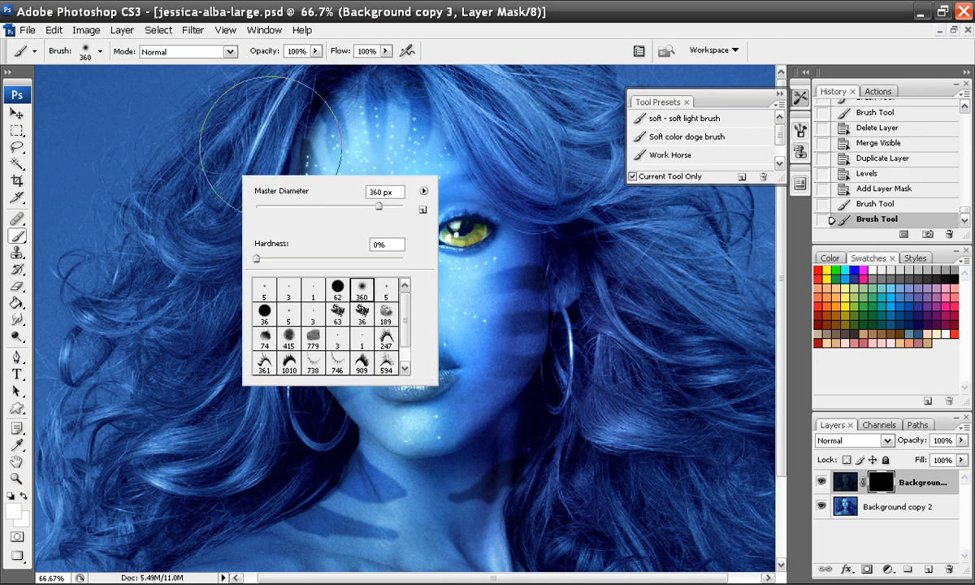
click(340, 206)
- Paint white on the mask over the hair on the image's left side to reveal the darkened layer there
mouse_move(275, 99)
mouse_down()
mouse_move(221, 253)
mouse_move(193, 242)
mouse_move(235, 176)
mouse_move(223, 255)
mouse_up()
mouse_move(247, 150)
mouse_down()
mouse_move(215, 261)
mouse_move(225, 326)
mouse_move(281, 407)
mouse_move(237, 423)
mouse_move(239, 464)
mouse_up()
mouse_move(312, 349)
mouse_down()
mouse_move(251, 463)
mouse_move(310, 444)
mouse_up()
drag(210, 532, 178, 386)
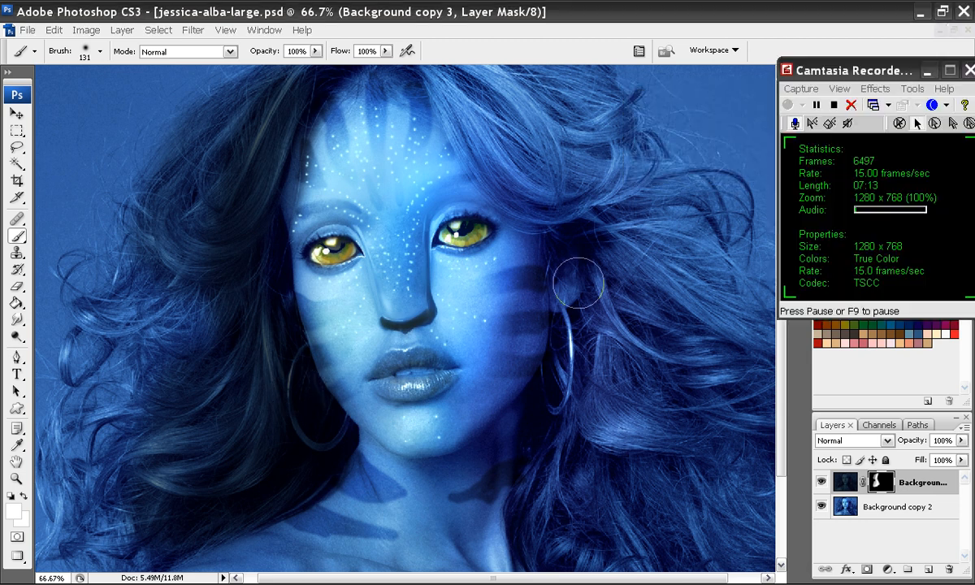
mouse_move(179, 184)
mouse_down()
mouse_move(176, 154)
mouse_move(195, 295)
mouse_move(123, 304)
mouse_move(147, 321)
mouse_up()
drag(202, 345, 224, 243)
mouse_move(135, 403)
mouse_down()
mouse_move(147, 316)
mouse_move(93, 333)
mouse_move(97, 272)
mouse_up()
drag(294, 339, 185, 413)
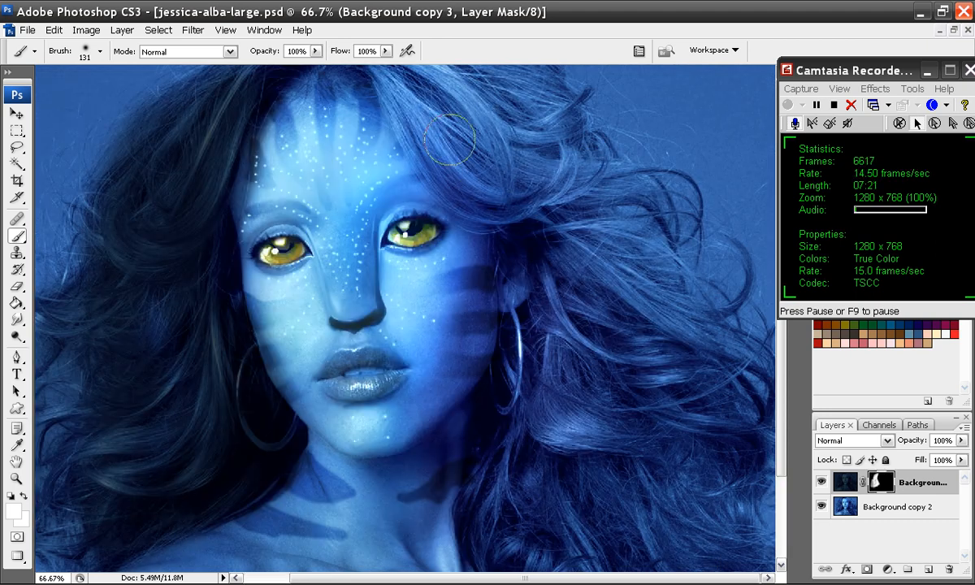
- Reveal the darkened layer over the hair beside the right of the forehead, the shaded cheek and the ear
drag(426, 114, 463, 359)
mouse_move(505, 328)
mouse_down()
mouse_move(542, 381)
mouse_move(541, 315)
mouse_up()
drag(468, 177, 400, 84)
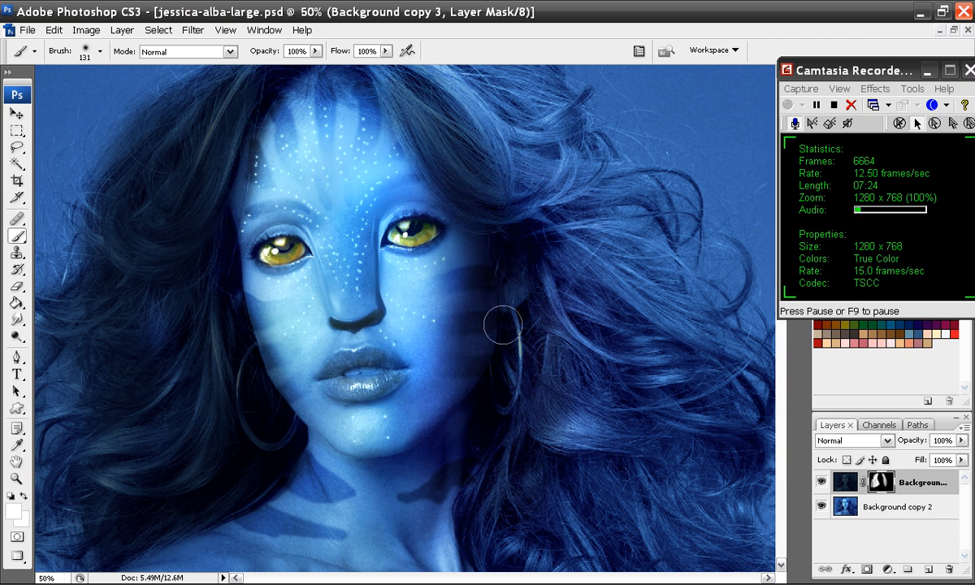
- Enlarge the brush to 277 px and paint white on the mask over the remaining hair and the background around the figure
key(ctrl+minus)
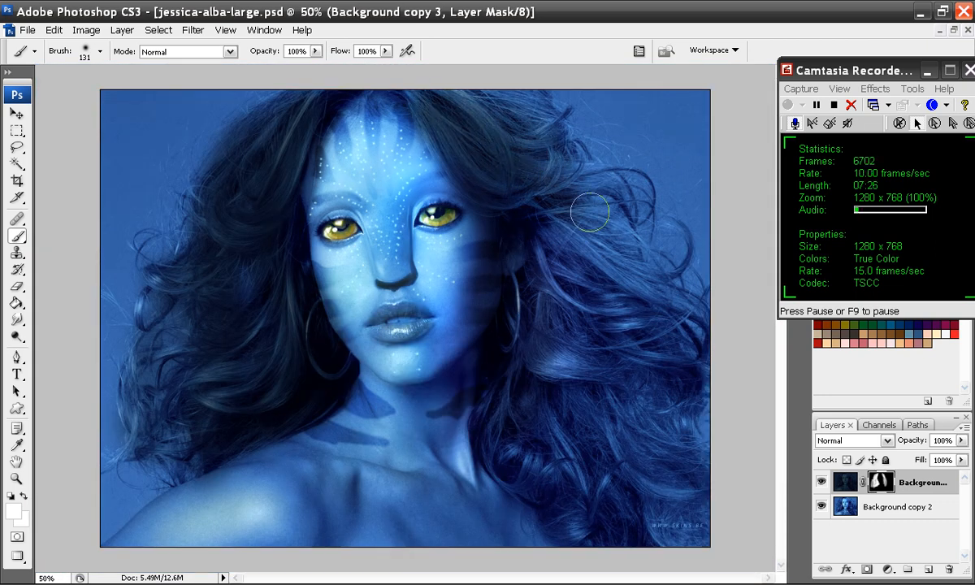
right_click(566, 193)
key(Return)
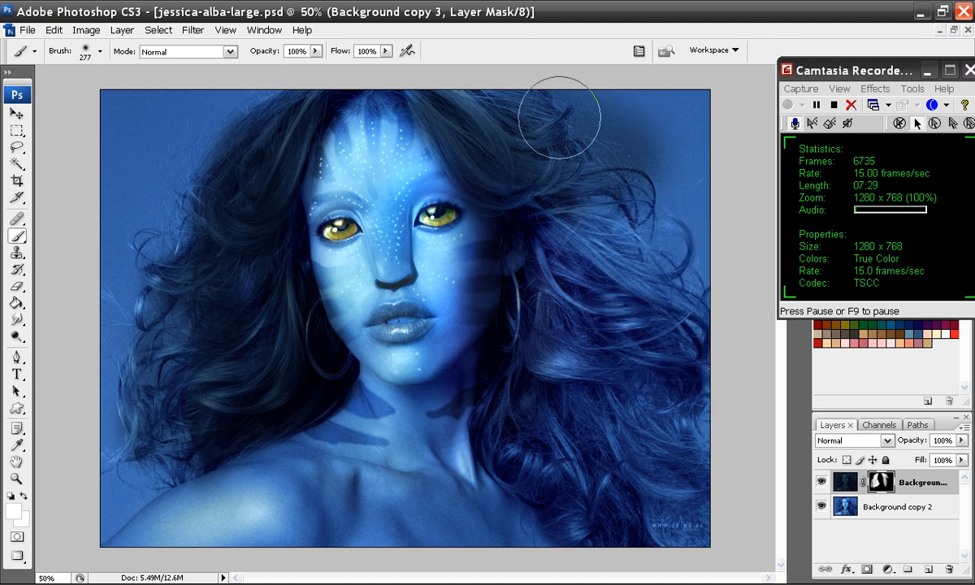
mouse_move(654, 149)
mouse_down()
mouse_move(675, 396)
mouse_move(711, 500)
mouse_move(703, 509)
mouse_up()
mouse_move(568, 199)
mouse_down()
mouse_move(548, 369)
mouse_move(514, 414)
mouse_move(504, 455)
mouse_move(603, 508)
mouse_move(464, 398)
mouse_move(425, 398)
mouse_move(497, 457)
mouse_move(199, 345)
mouse_move(120, 451)
mouse_move(163, 426)
mouse_move(135, 498)
mouse_move(157, 354)
mouse_move(166, 388)
mouse_move(130, 407)
mouse_move(113, 326)
mouse_move(152, 200)
mouse_move(148, 284)
mouse_move(145, 137)
mouse_move(98, 112)
mouse_move(120, 173)
mouse_move(176, 226)
mouse_move(168, 279)
mouse_move(192, 408)
mouse_move(266, 323)
mouse_move(192, 375)
mouse_move(159, 442)
mouse_up()
mouse_move(665, 313)
mouse_down()
mouse_move(577, 341)
mouse_move(624, 308)
mouse_move(555, 248)
mouse_move(505, 153)
mouse_move(546, 310)
mouse_move(546, 393)
mouse_up()
- Set the brush to 88 px and reveal the darkened layer between the nose bridge and the eye on the shaded side
key(ctrl+plus)
key(ctrl+plus)
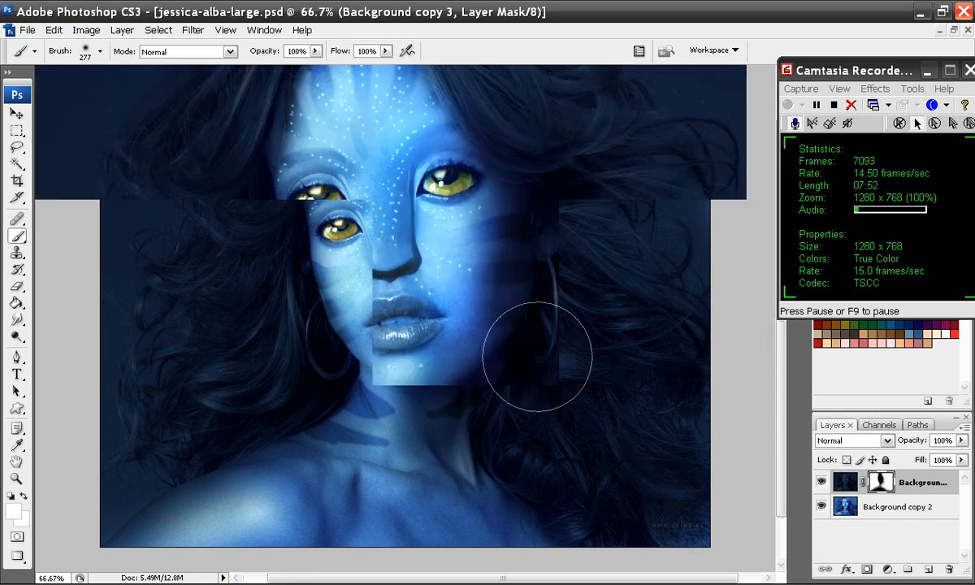
right_click(477, 328)
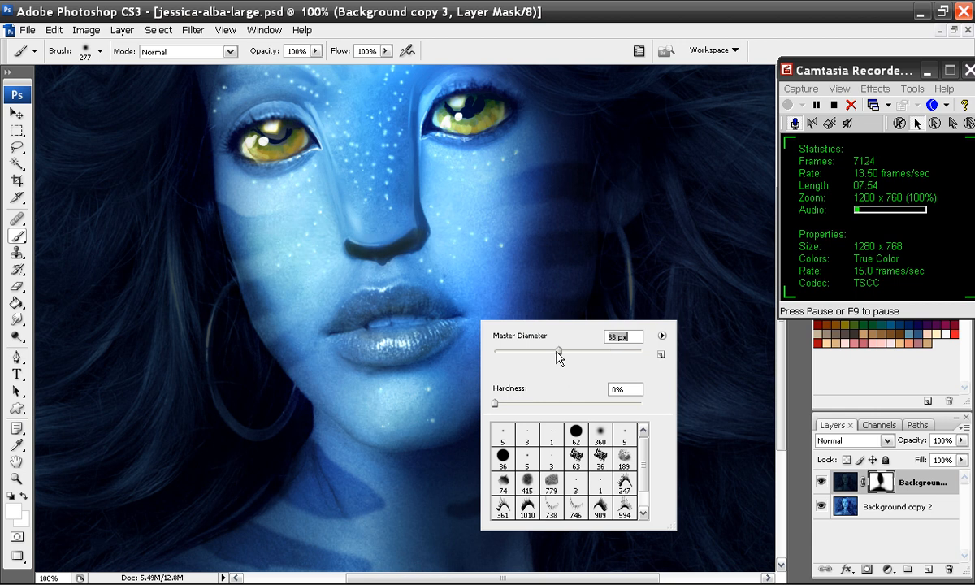
key(space)
click(426, 138)
key(space)
key(space)
mouse_move(408, 106)
mouse_down()
mouse_move(409, 145)
mouse_move(435, 211)
mouse_up()
mouse_move(492, 181)
mouse_down()
mouse_move(462, 208)
mouse_move(430, 212)
mouse_up()
- With a 20 px brush, paint the mask along the nose's shaded edge and beneath the eye beside it
right_click(410, 215)
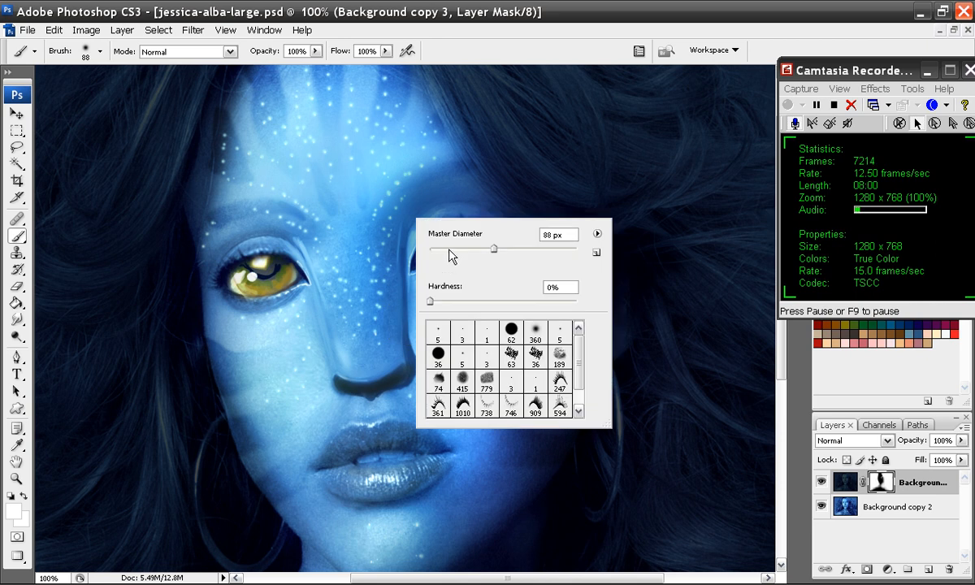
key(Return)
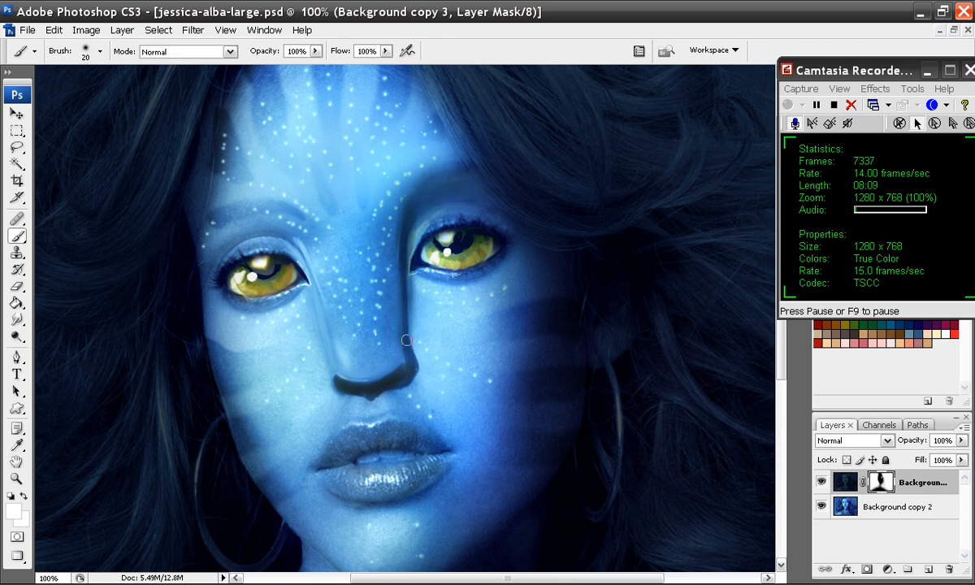
drag(410, 288, 416, 340)
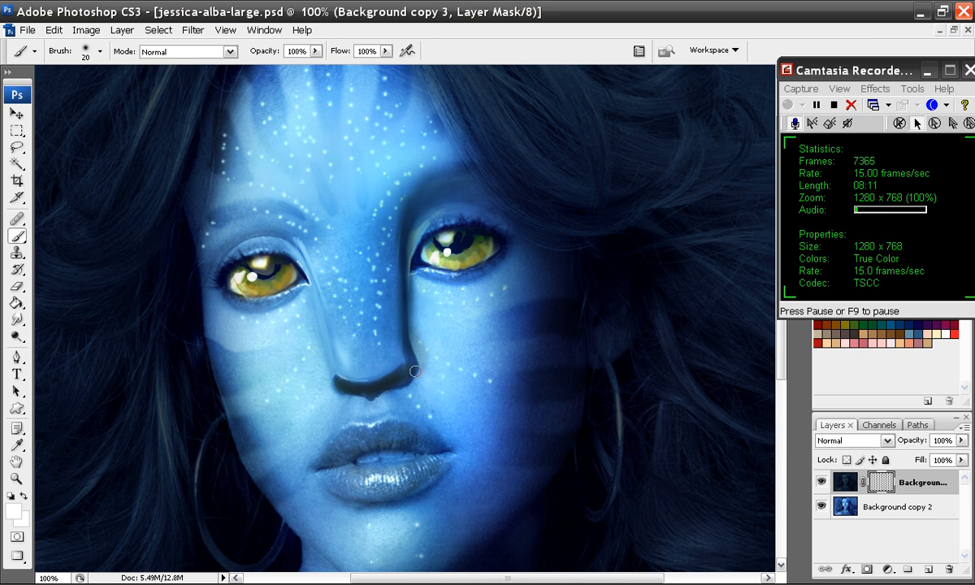
drag(460, 269, 482, 273)
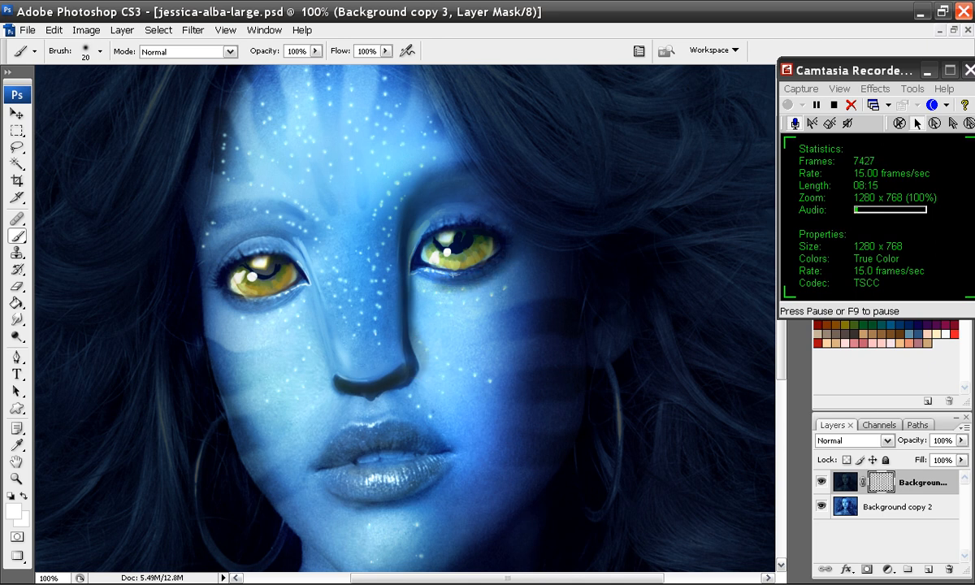
- With an 83 px brush, reveal the darkened layer over the shaded-side brow, the forehead's hairline and the temple
right_click(492, 231)
drag(550, 272, 611, 272)
click(478, 168)
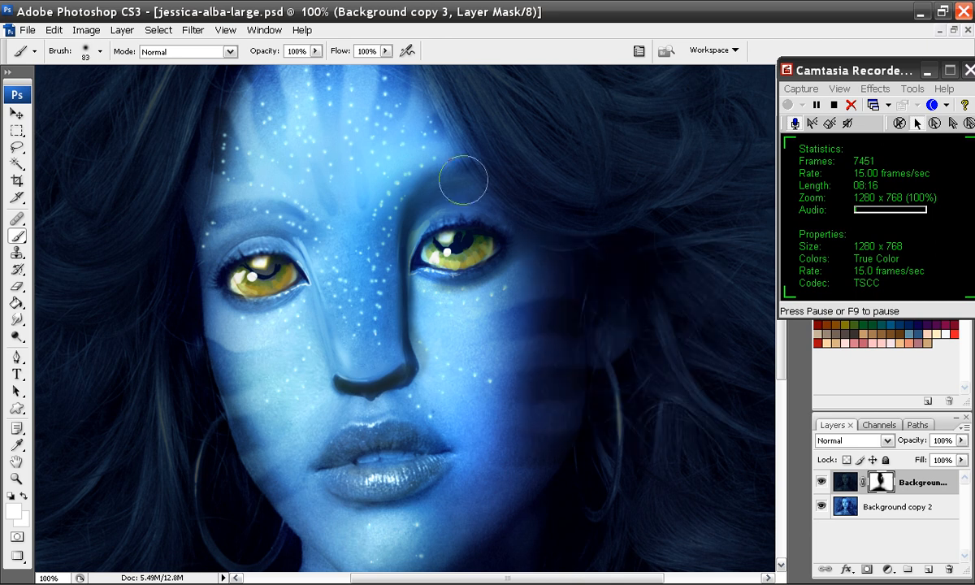
key(space)
drag(489, 139, 532, 202)
mouse_move(422, 108)
mouse_down()
mouse_move(345, 102)
mouse_move(393, 94)
mouse_up()
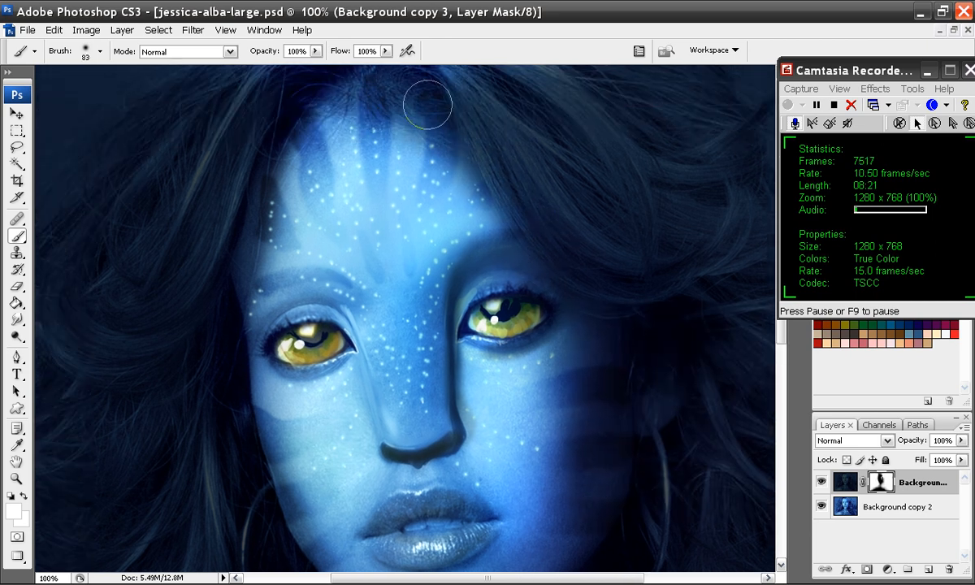
drag(469, 171, 487, 207)
drag(453, 247, 435, 209)
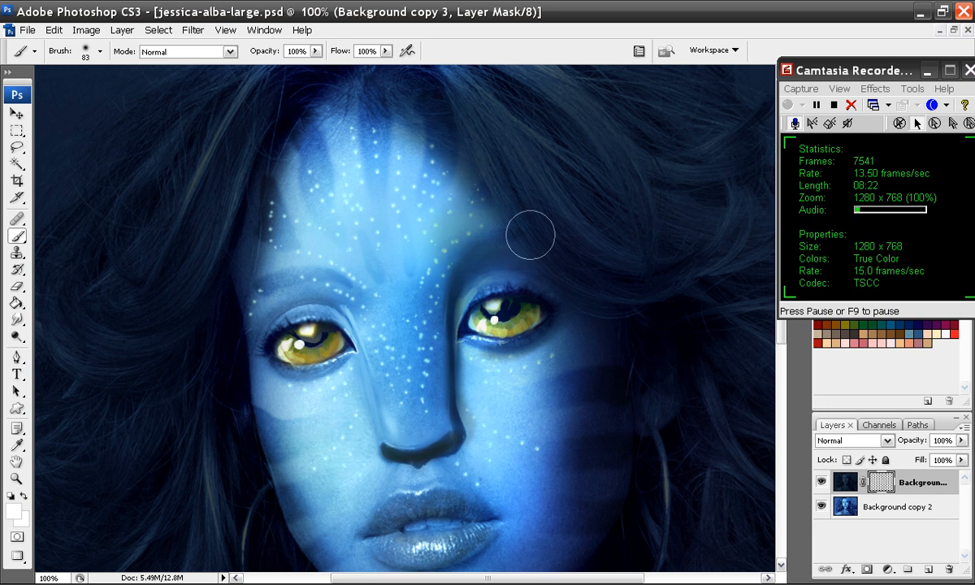
key(space)
mouse_move(587, 279)
mouse_down()
mouse_move(620, 326)
mouse_move(468, 246)
mouse_up()
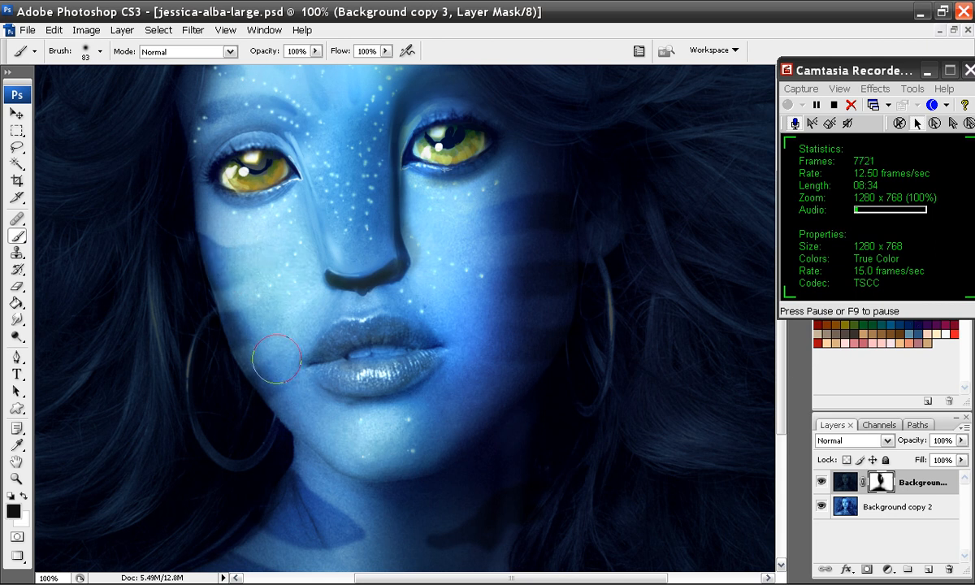
- Paint black on the mask along the shoulder beside the hair to hide the darkened layer there
key(space)
drag(358, 506, 439, 171)
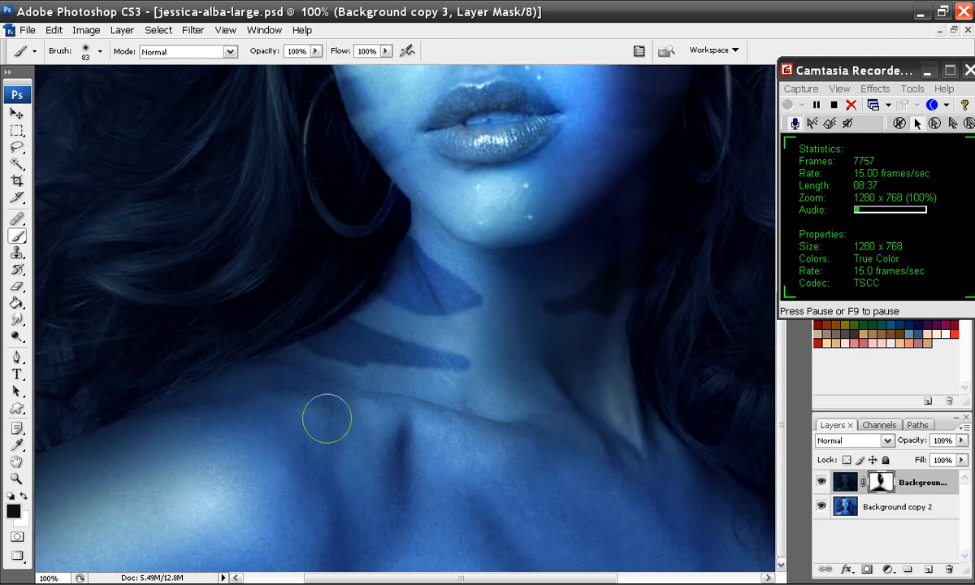
drag(322, 422, 130, 522)
key(space)
drag(243, 447, 384, 444)
drag(261, 462, 112, 553)
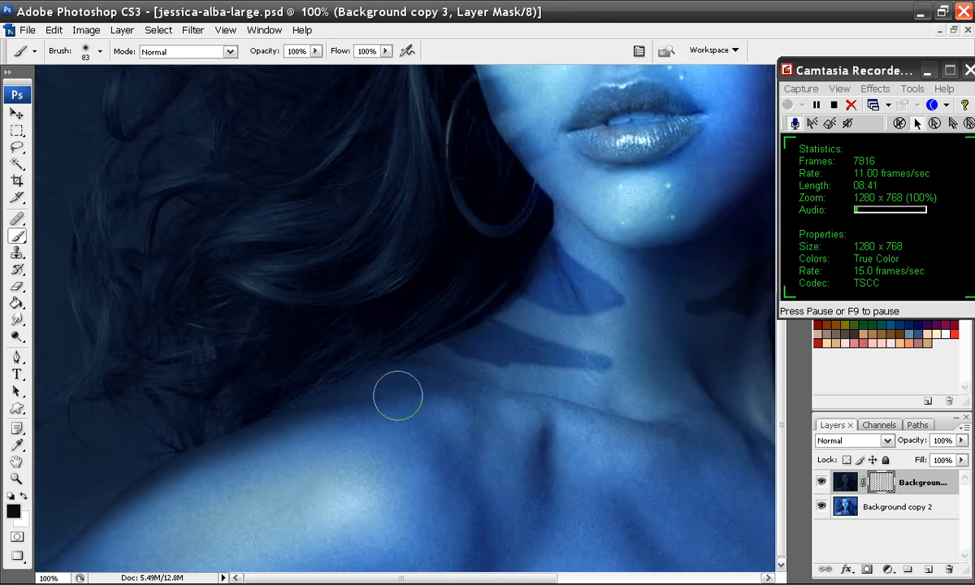
- Select a rectangular area around the head and neck with the Rectangular Marquee tool and crop the image to it
key(ctrl+minus)
key(ctrl+minus)
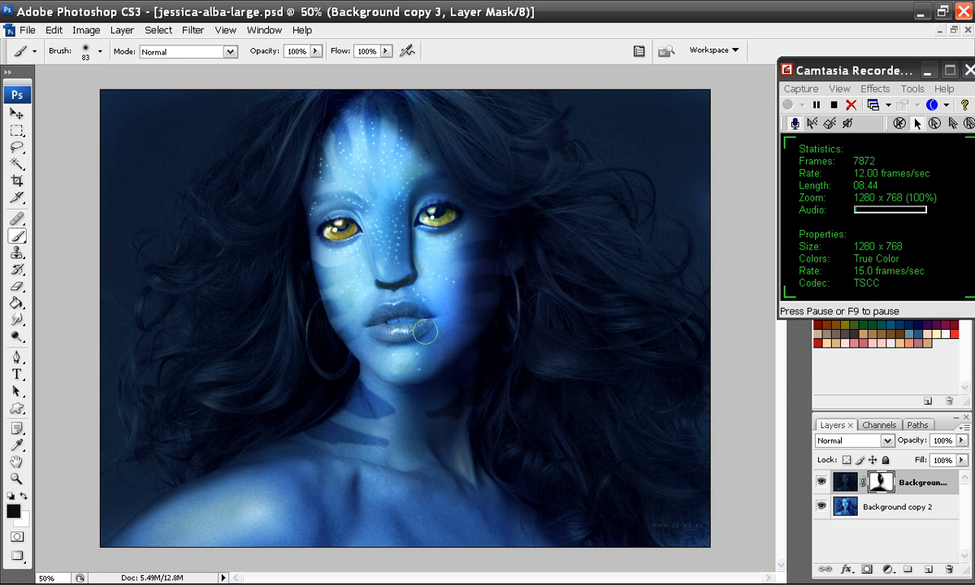
click(16, 130)
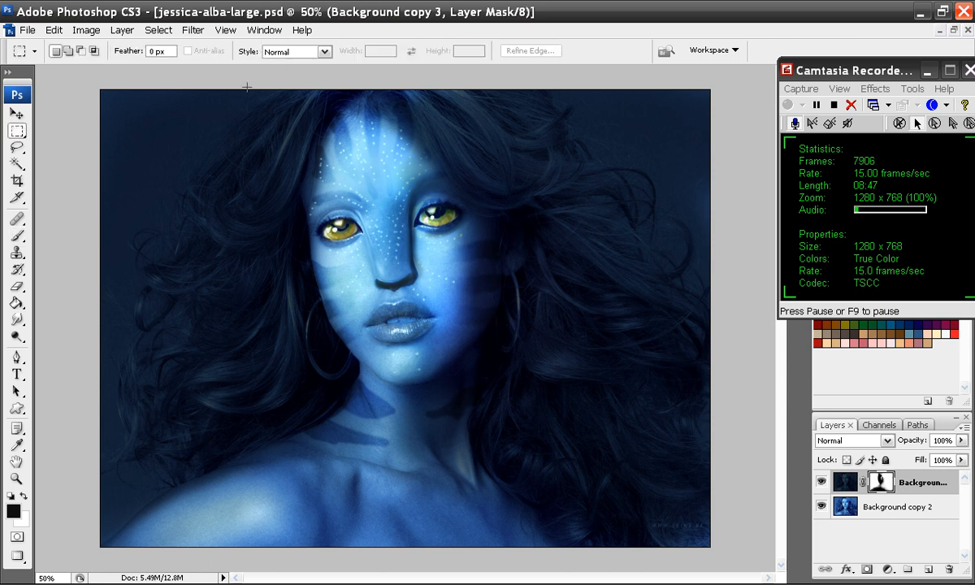
drag(370, 219, 590, 453)
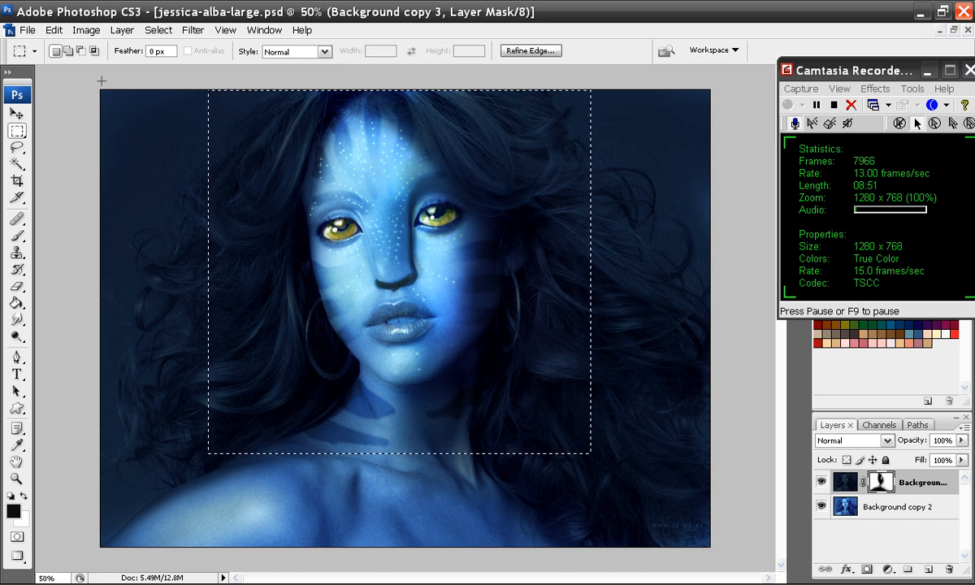
click(86, 30)
click(91, 207)
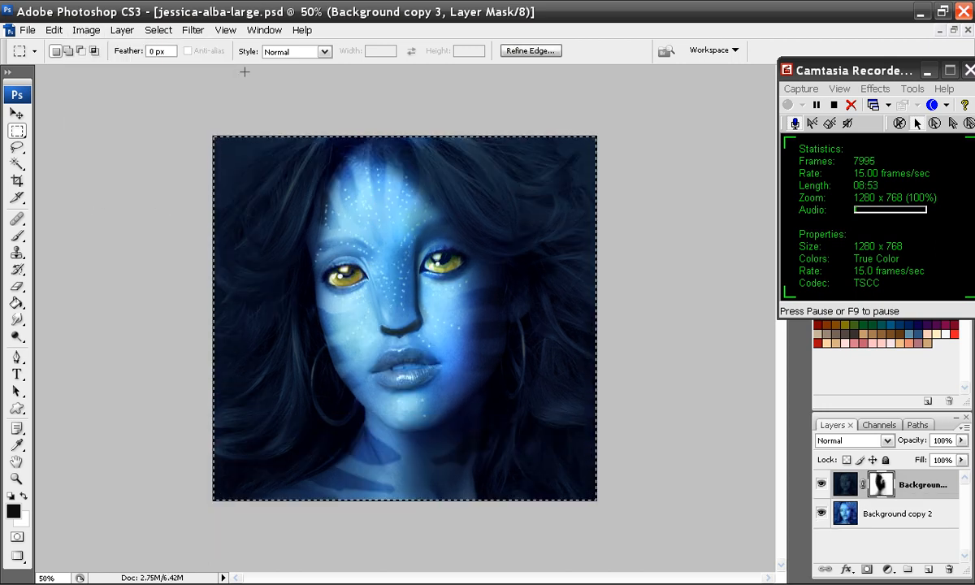
- Resize the cropped image to 900 pixels wide with constrained proportions
click(225, 30)
click(243, 175)
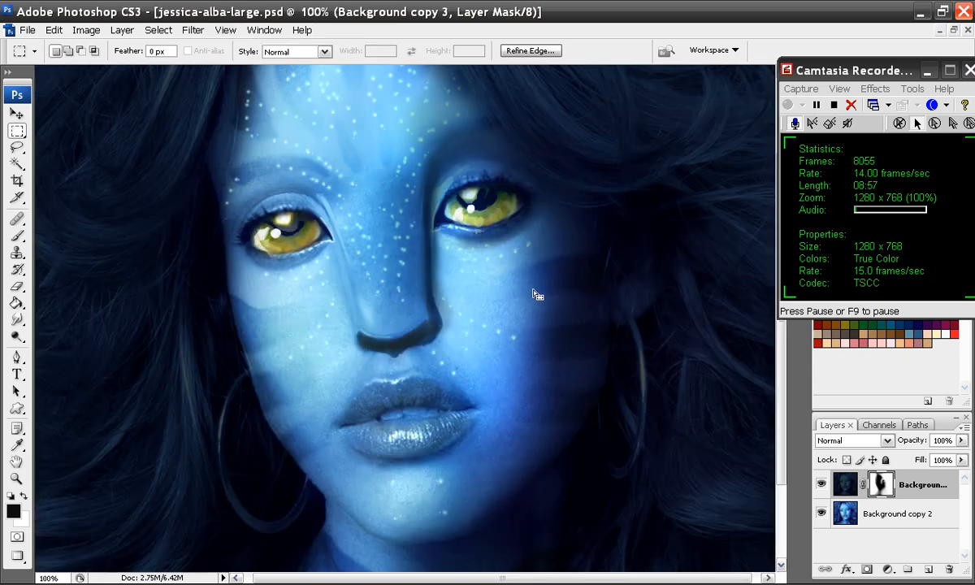
click(86, 30)
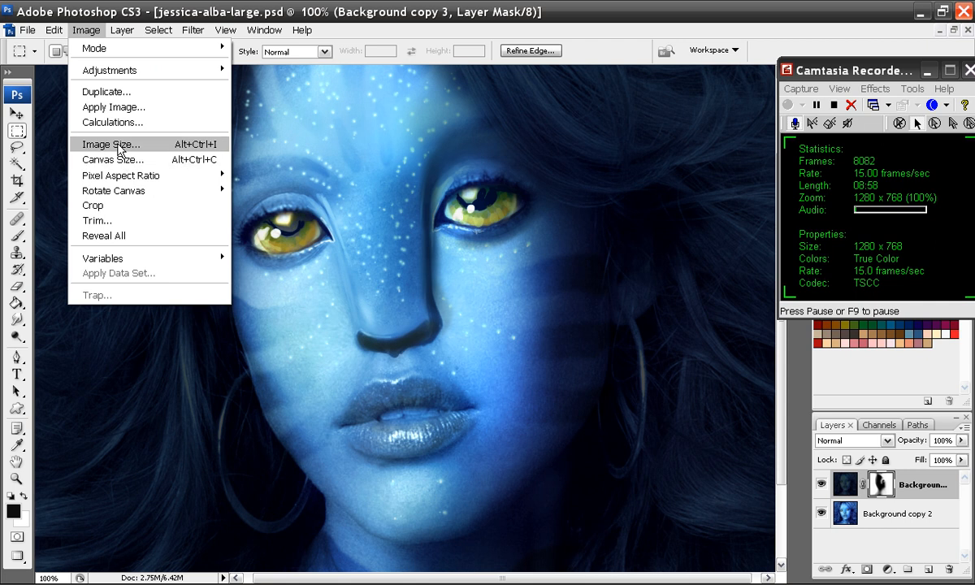
click(114, 147)
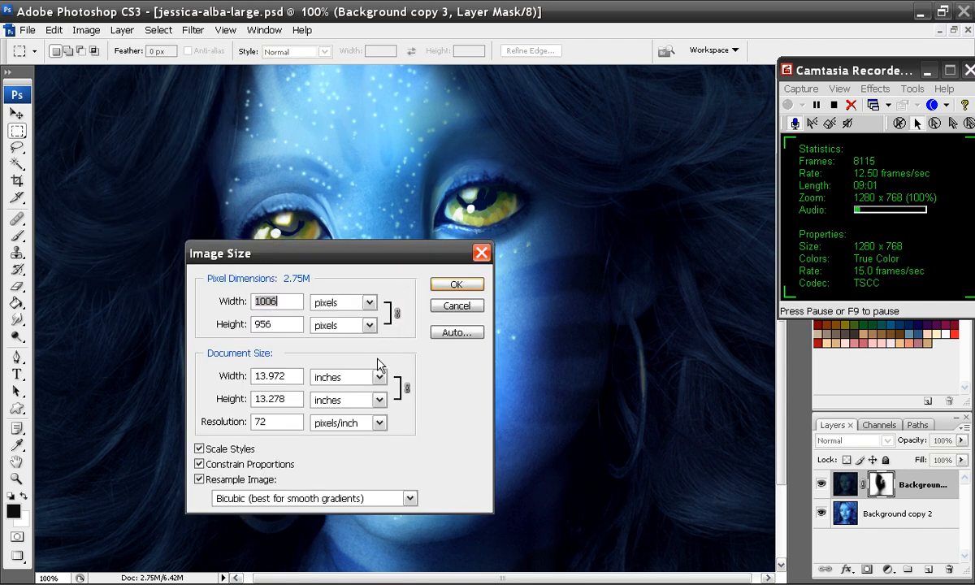
text(900)
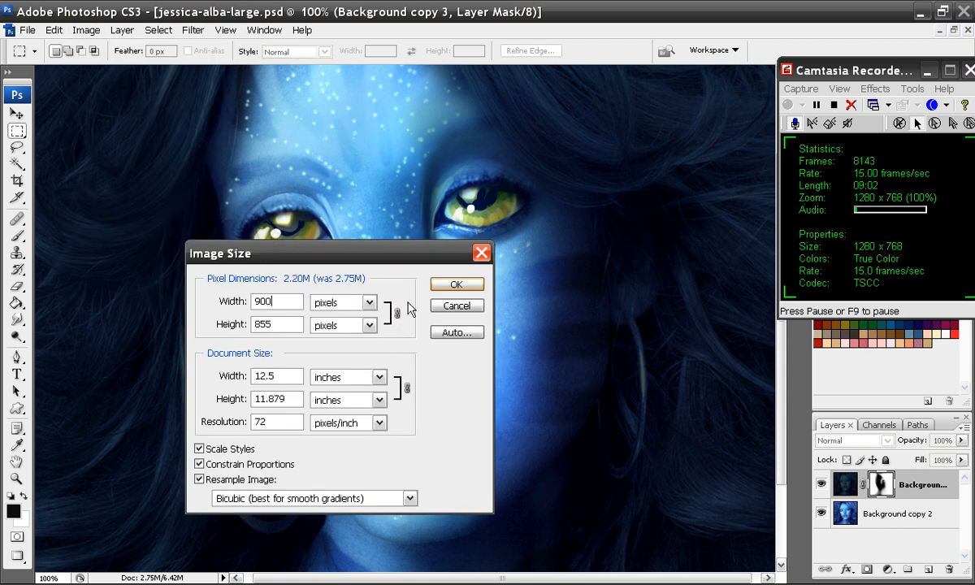
click(458, 285)
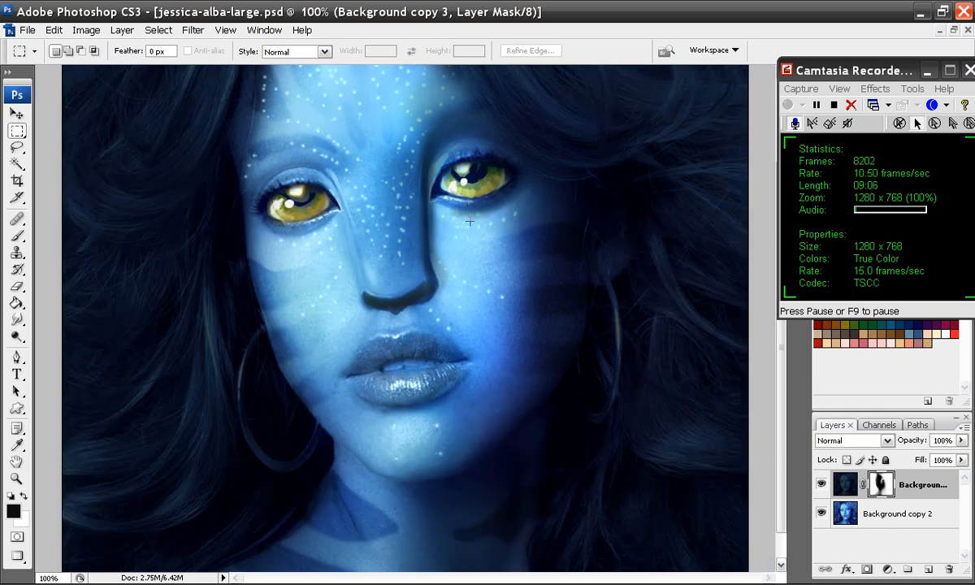
drag(593, 181, 564, 173)
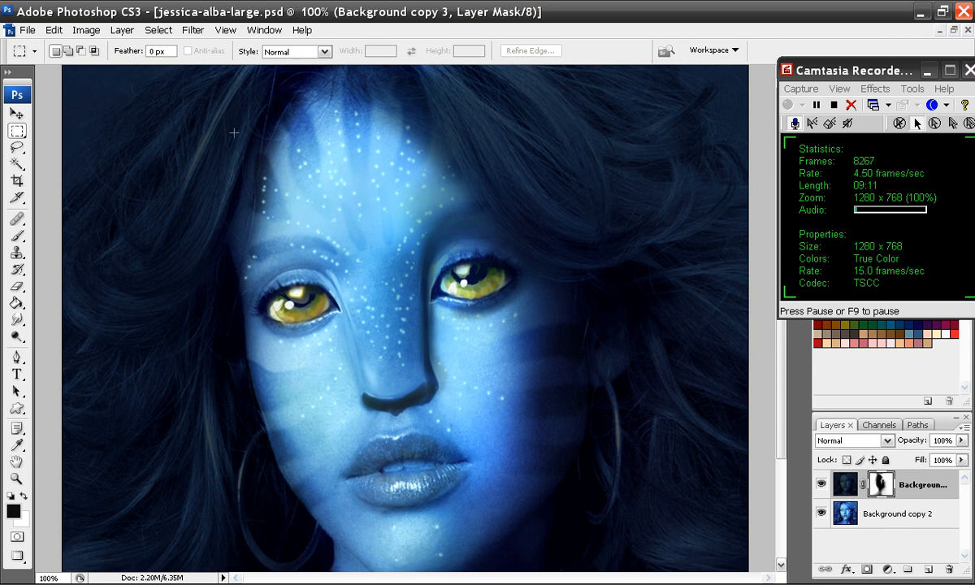
- Resize the image to 800 pixels wide with constrained proportions
click(87, 30)
click(121, 145)
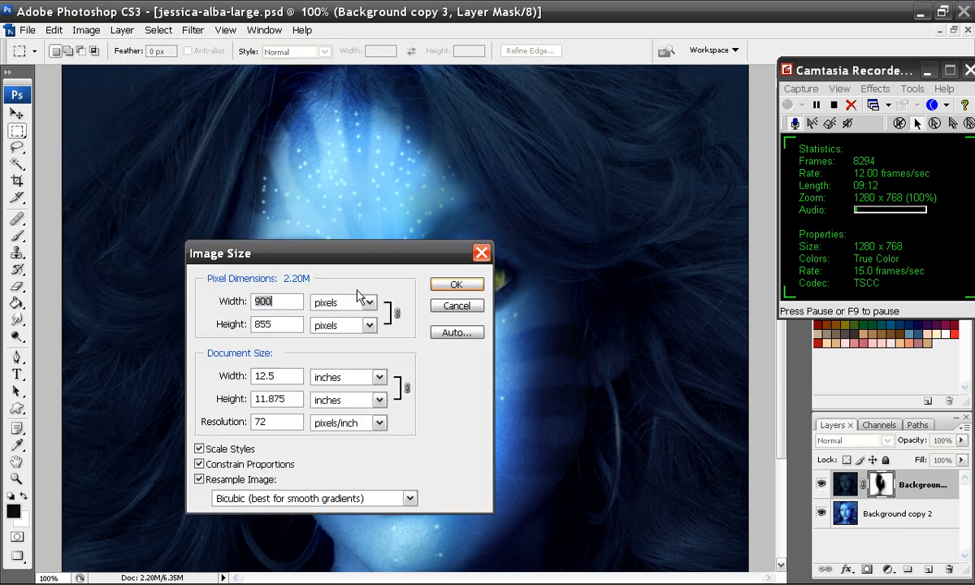
text(800)
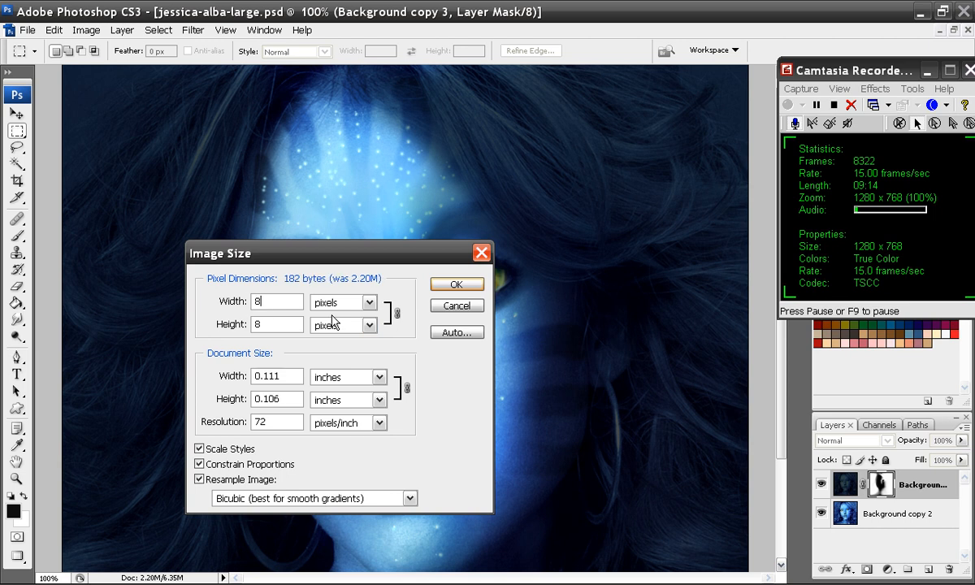
click(447, 284)
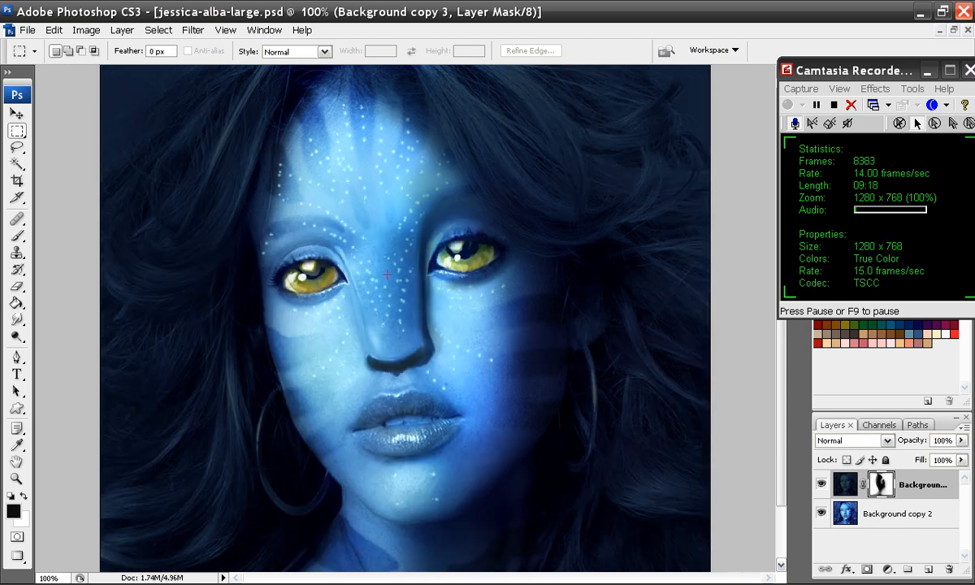
- Collapse the tool presets and examine the painted eyes, lashes, ear and braid both up close and in the whole portrait
key(Tab)
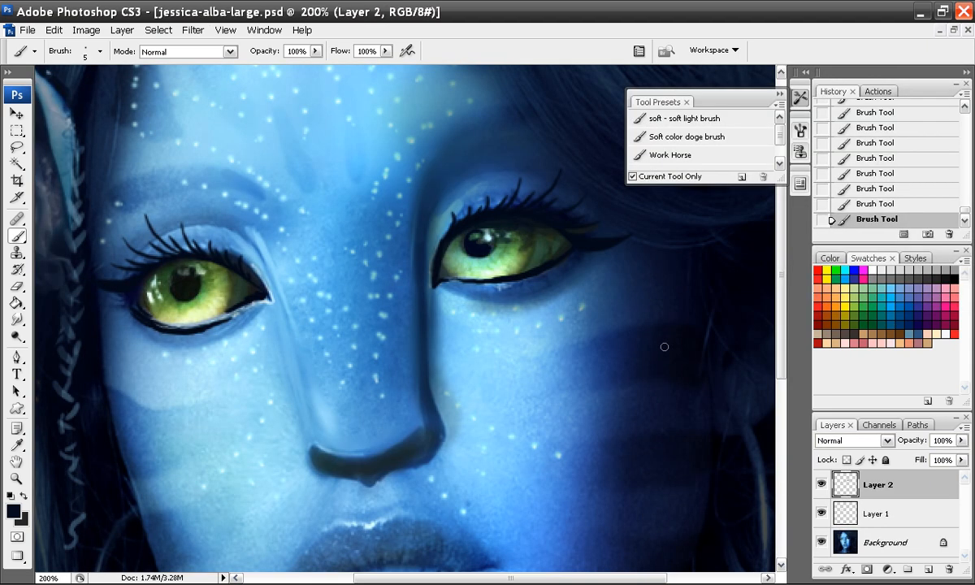
click(799, 95)
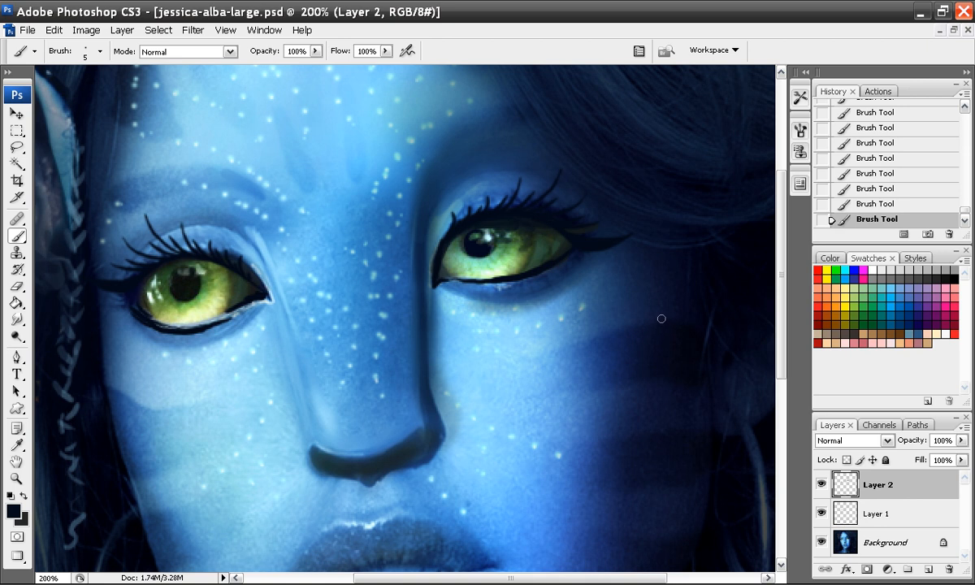
key(ctrl+minus)
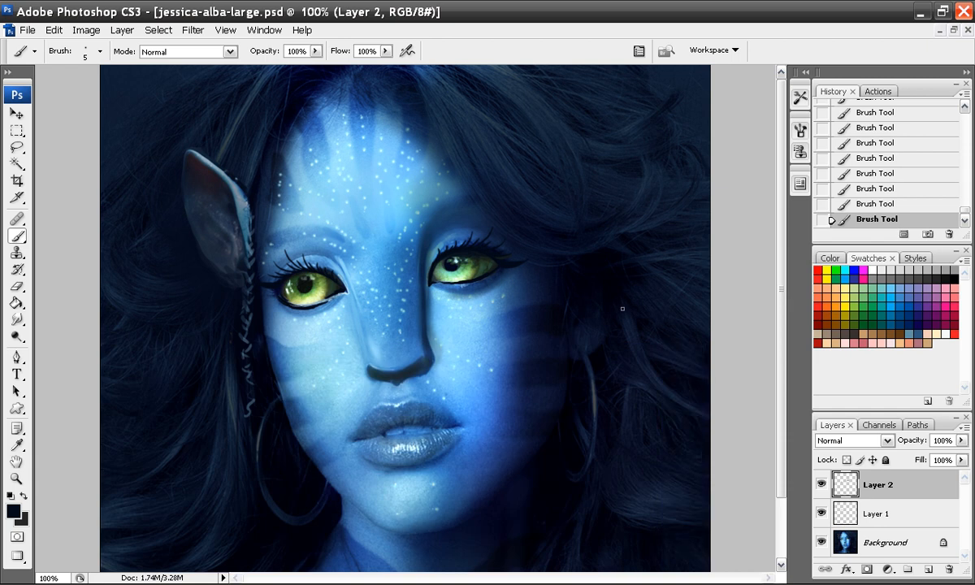
key(ctrl+minus)
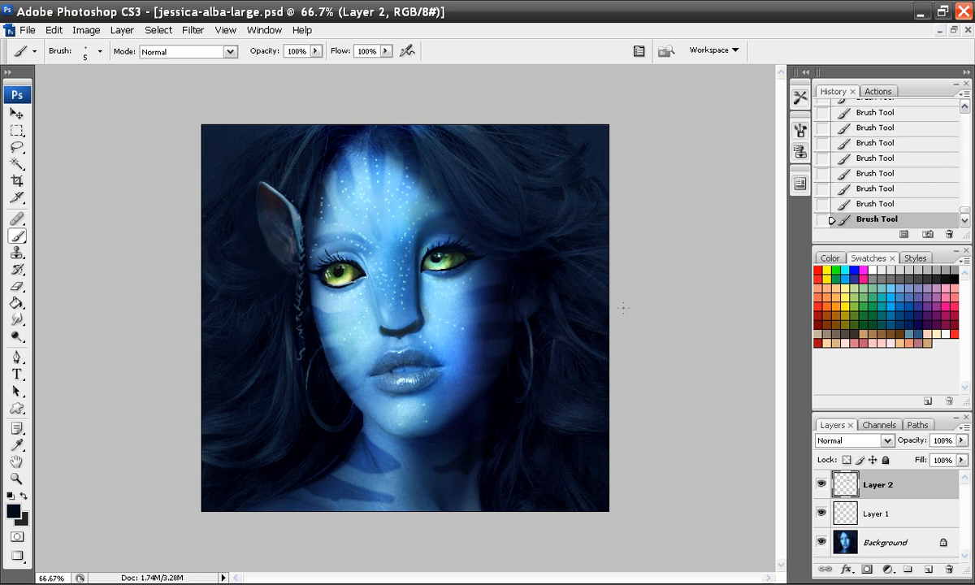
key(ctrl+plus)
key(ctrl+plus)
key(ctrl+plus)
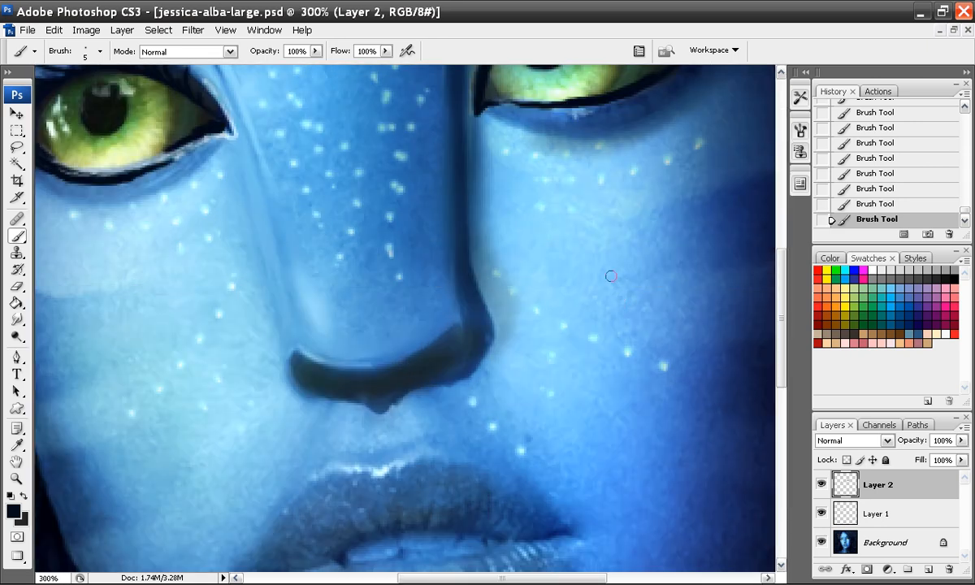
scroll(615, 285, up, 5)
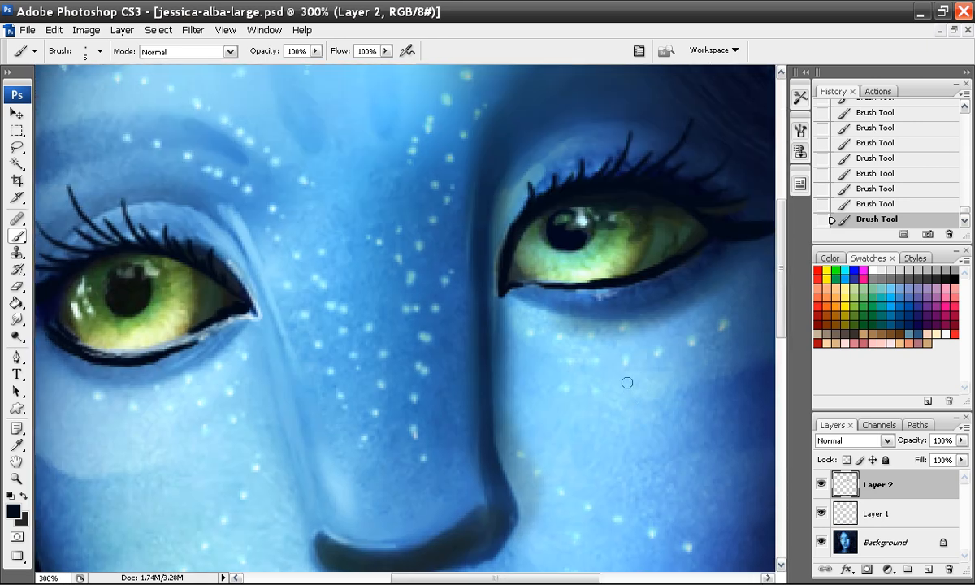
key(ctrl+minus)
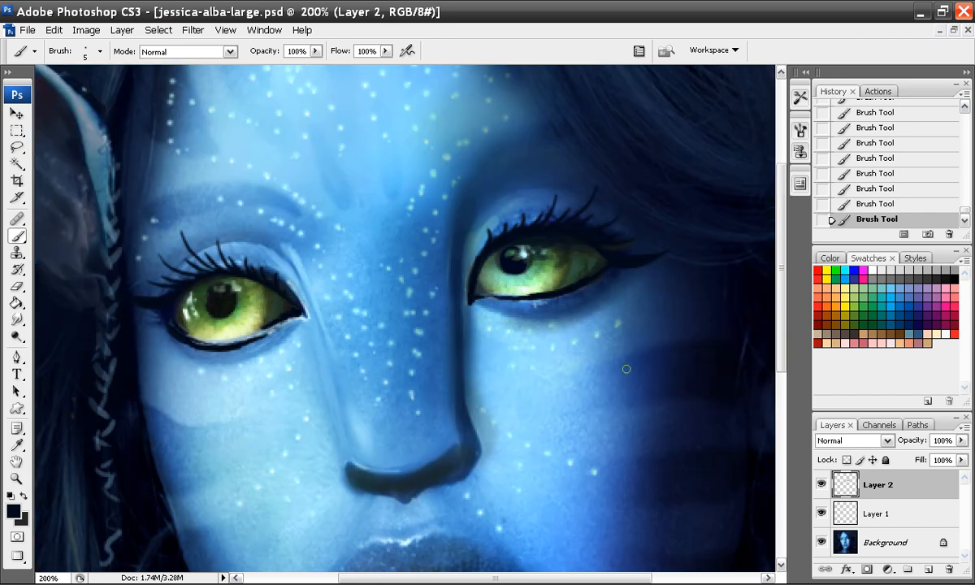
key(ctrl+minus)
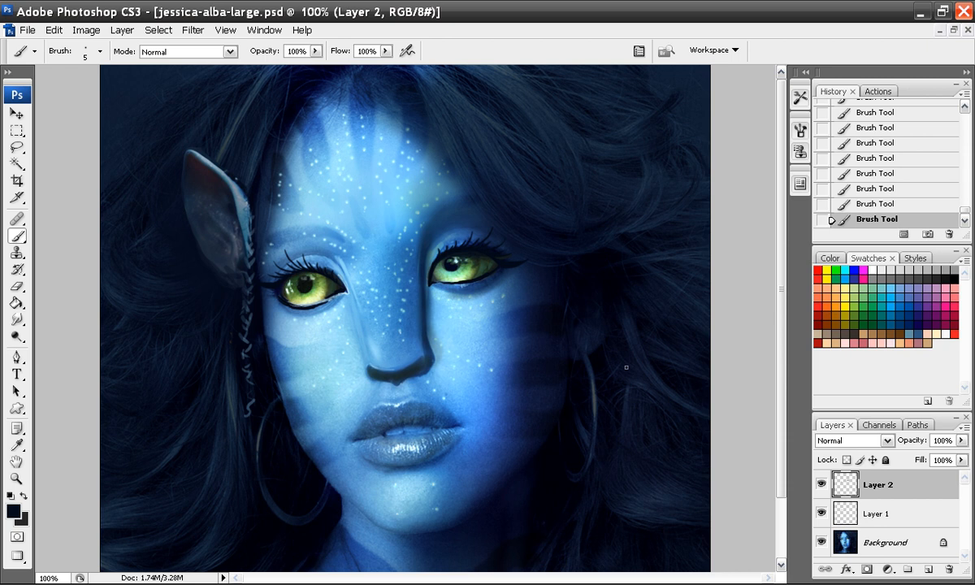
key(ctrl+minus)
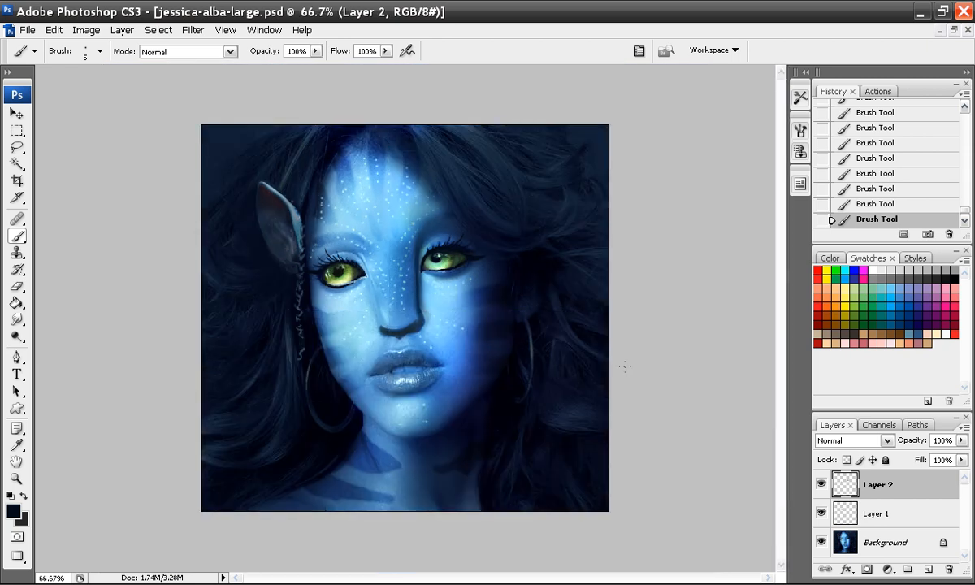